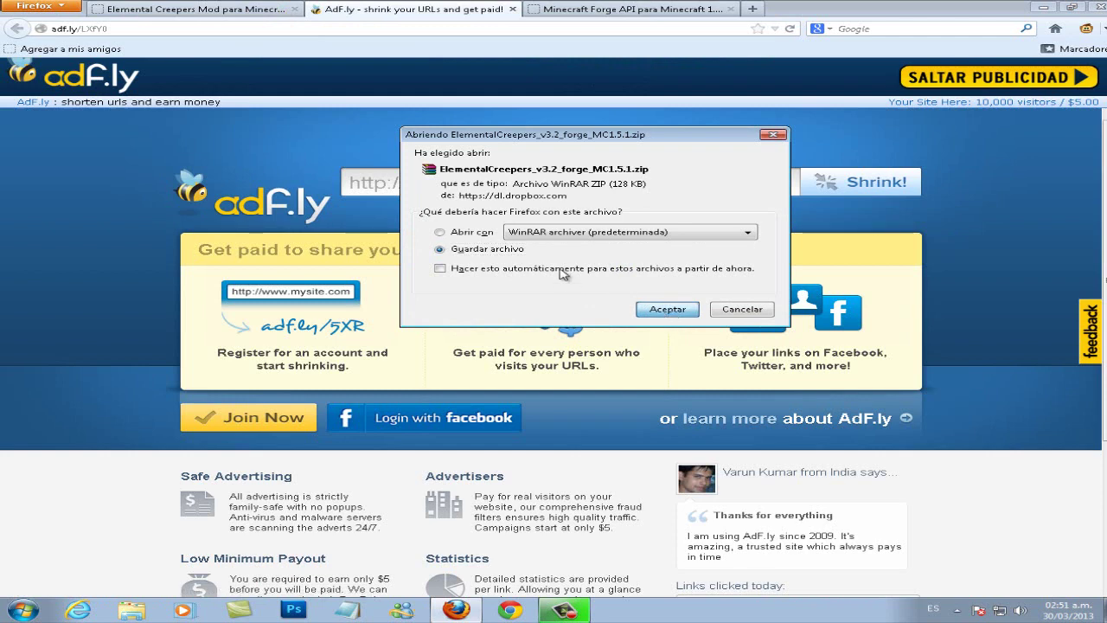
Save the ElementalCreepers_v3.2_forge_MC1.5.1.zip download and close its adf.ly page
key(Return)
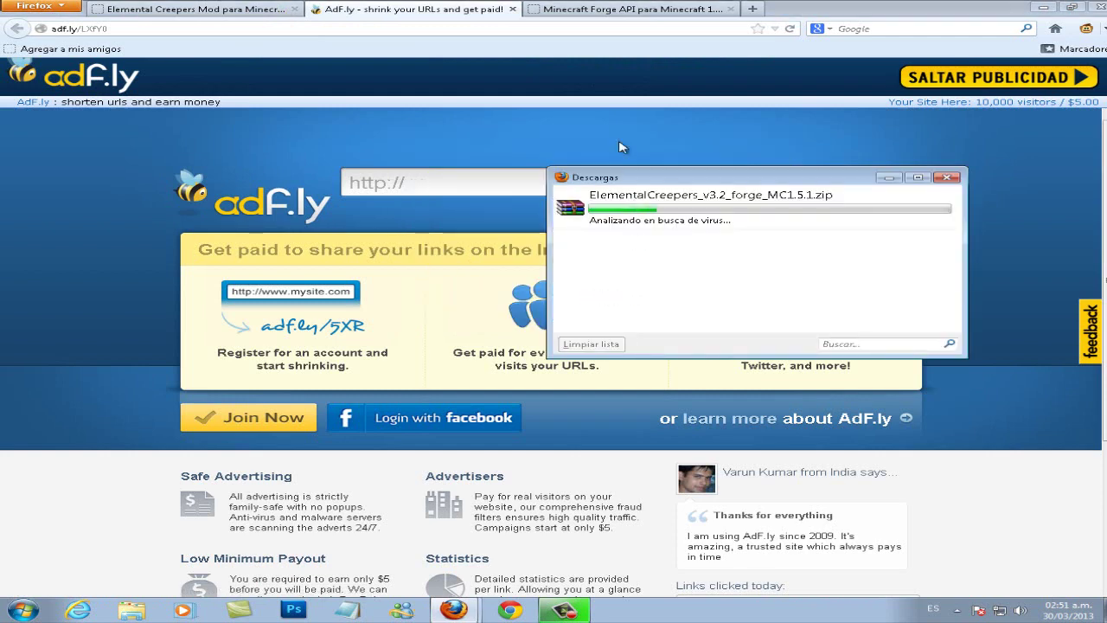
click(513, 10)
click(513, 10)
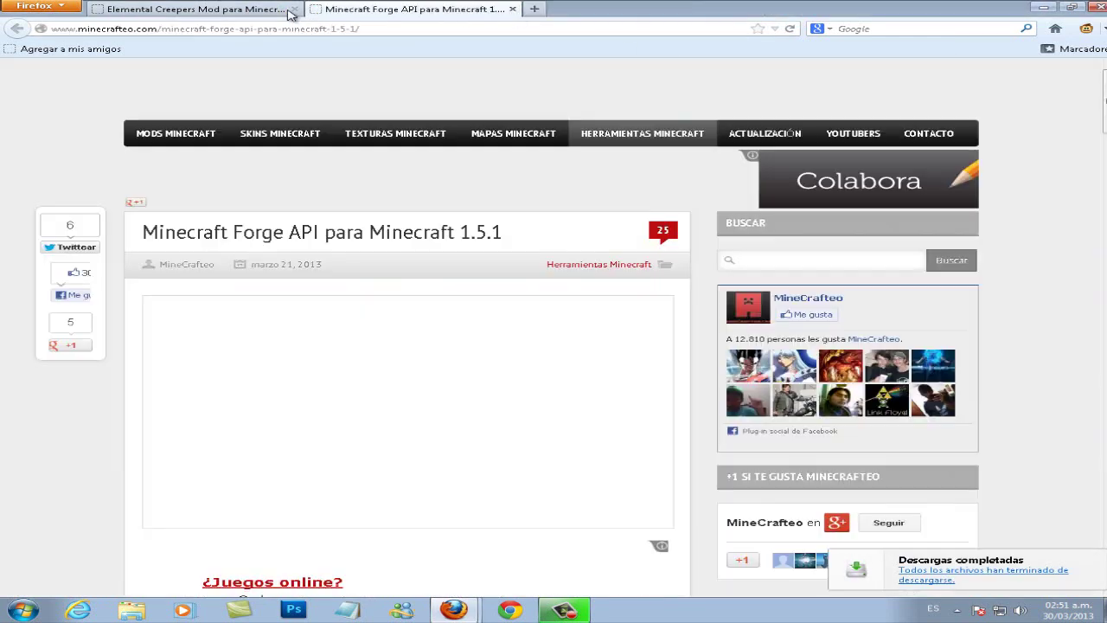
Open the Minecraft Forge API 1.5.1 download link from its Minecrafteo page
click(278, 13)
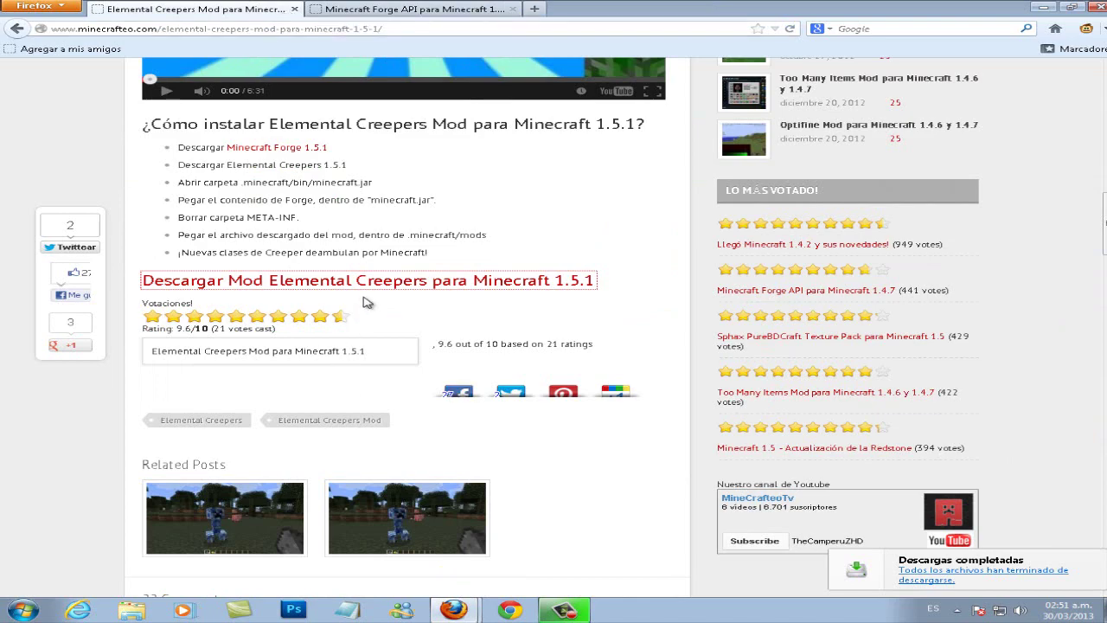
key(ctrl+Tab)
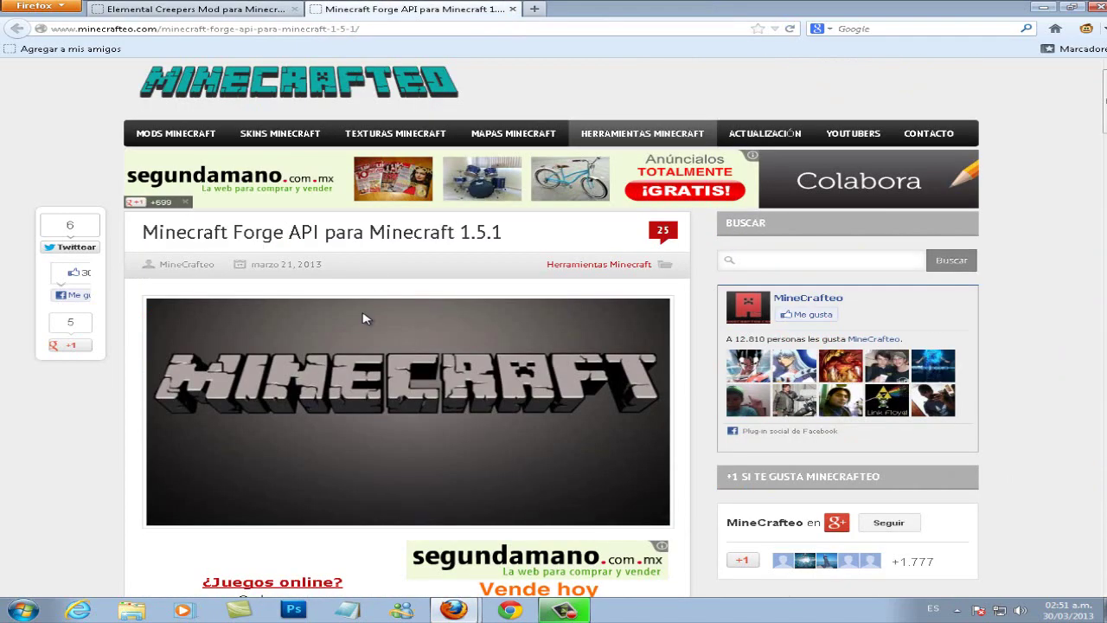
scroll(322, 164, down, 10)
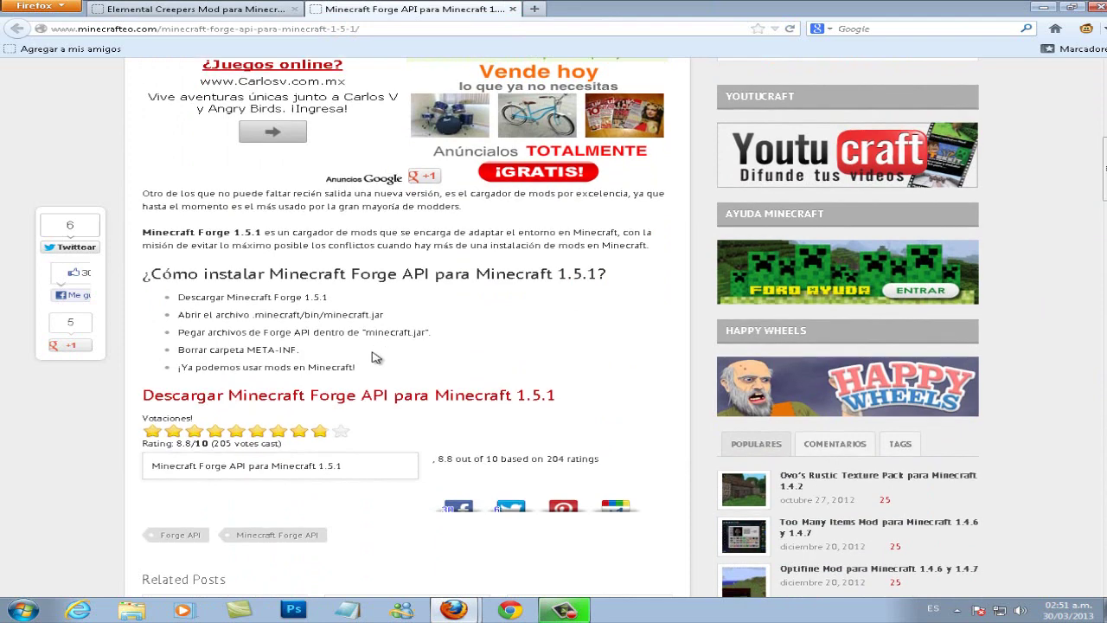
click(360, 395)
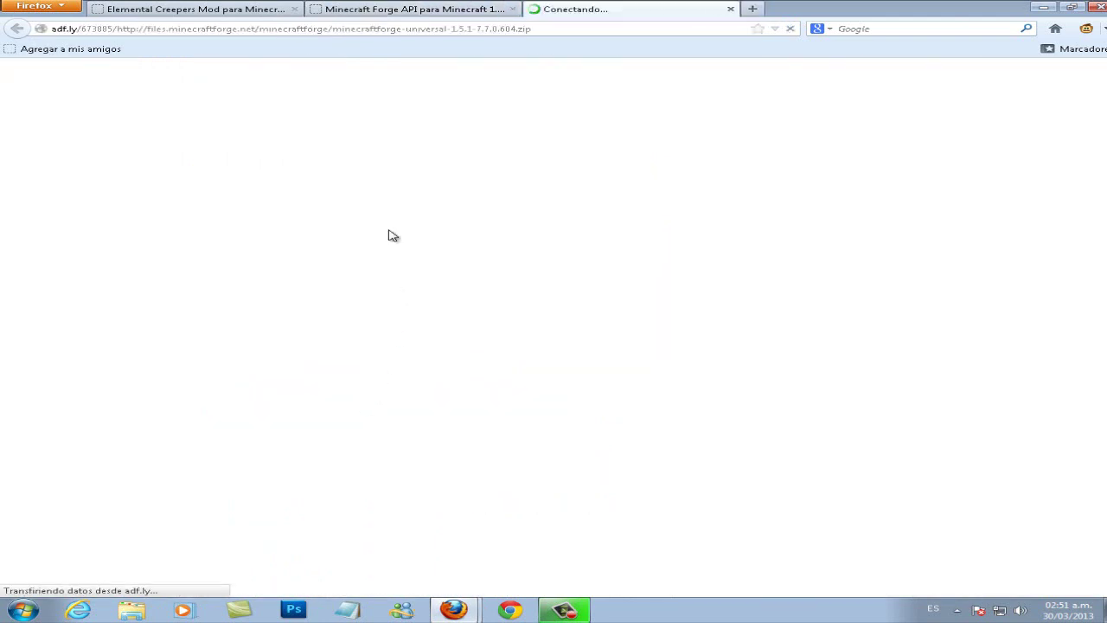
Close the remaining Minecrafteo pages and save minecraftforge-universal-1.5.1-7.7.0.604.zip by skipping the adf.ly ad
click(486, 11)
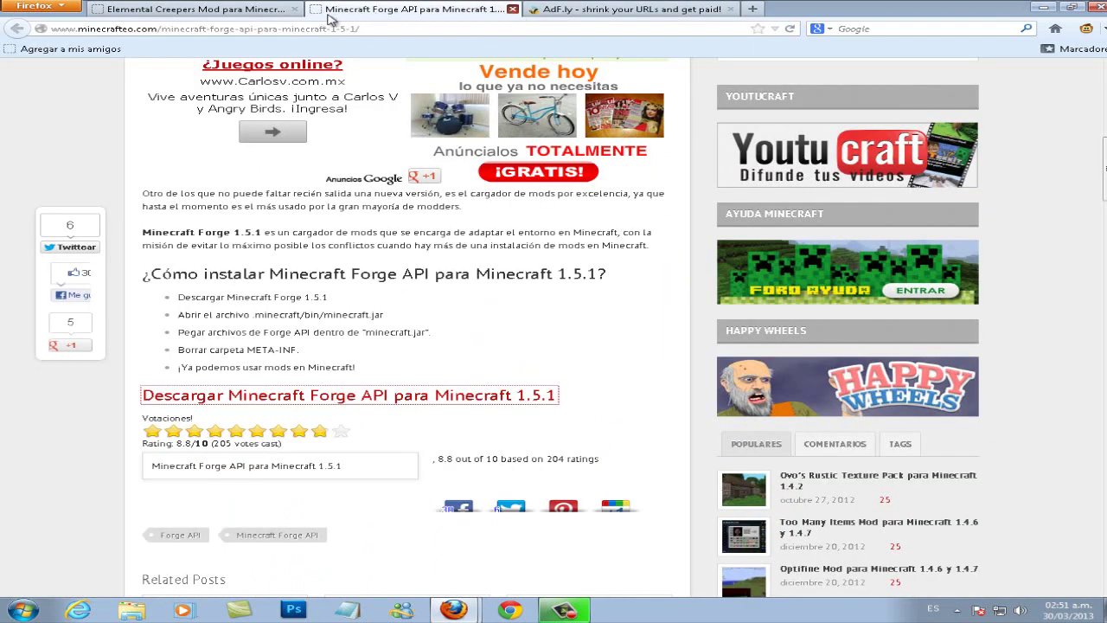
middle_click(329, 17)
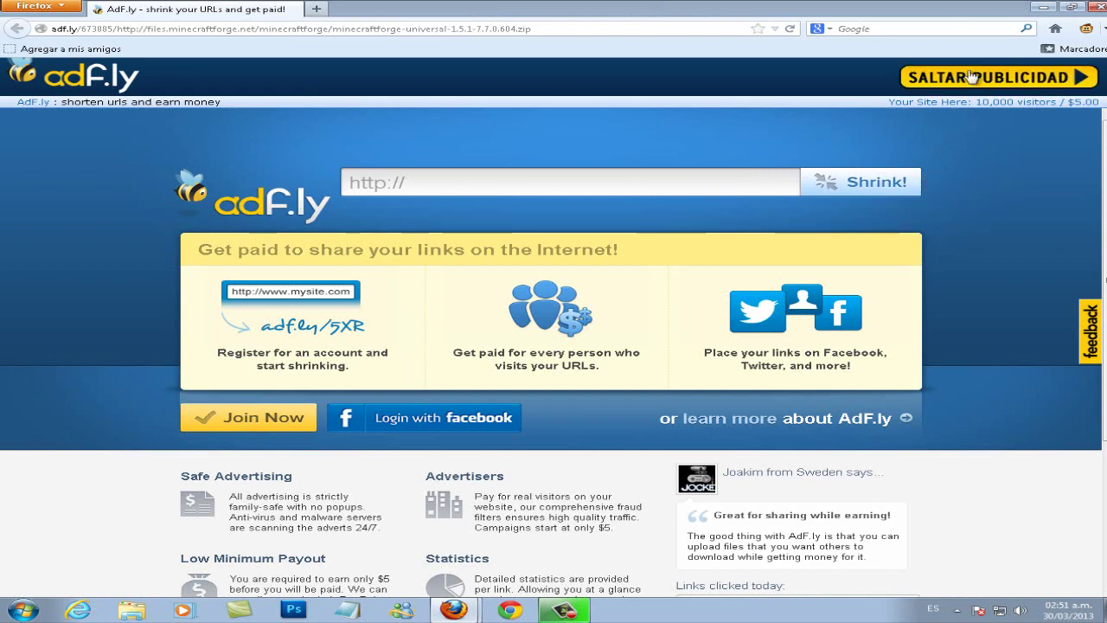
click(973, 76)
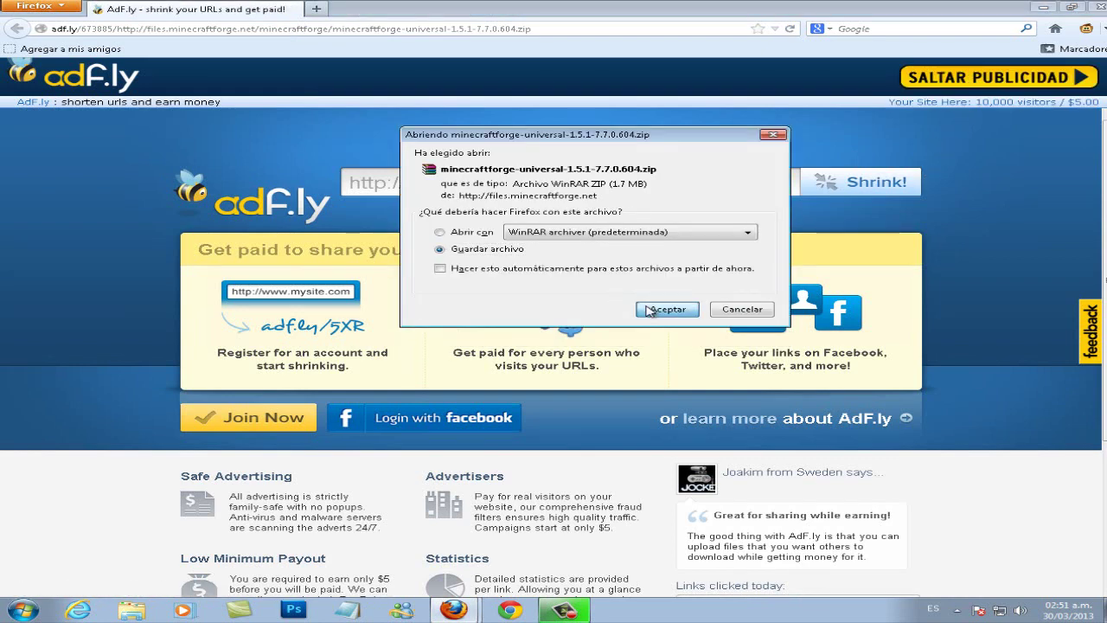
click(666, 309)
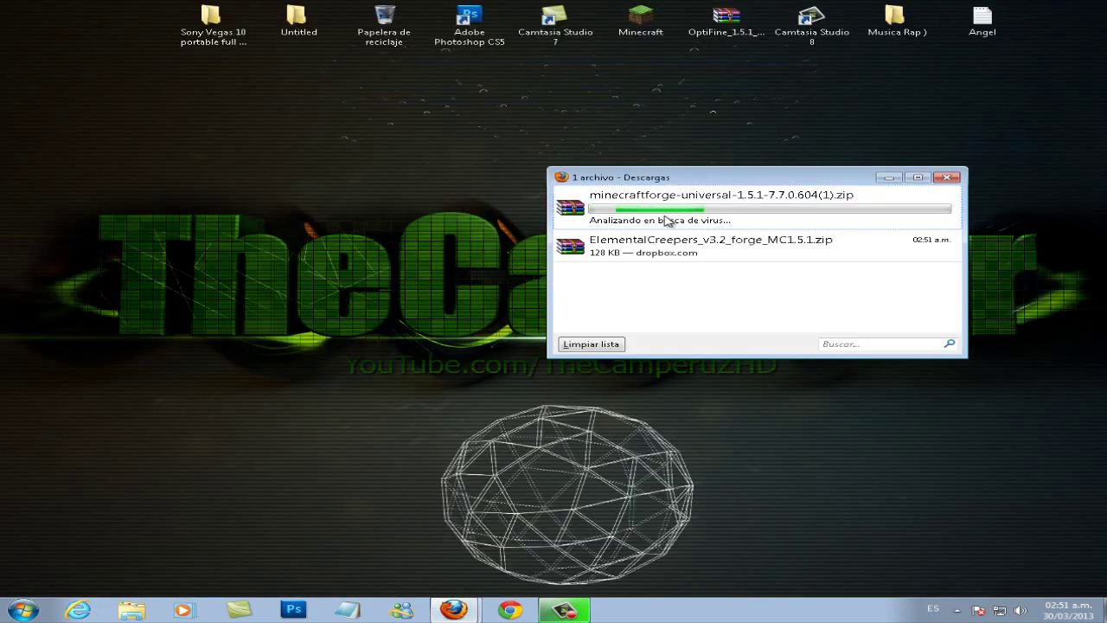
Put the downloaded ElementalCreepers and Minecraft Forge archives on the desktop and close the browser's download list
drag(658, 249, 603, 220)
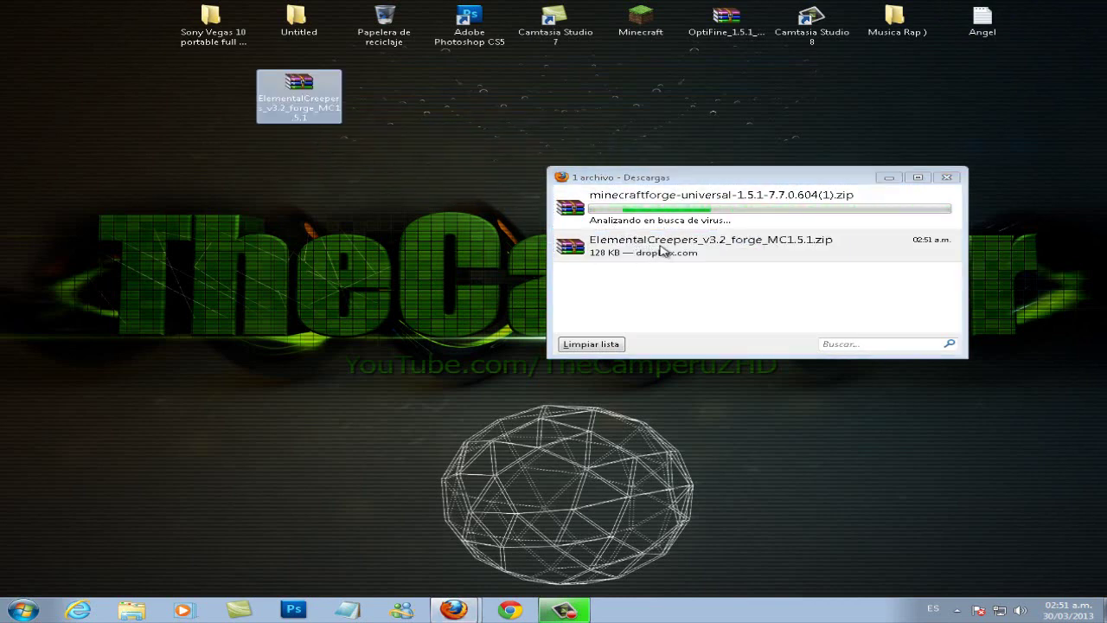
drag(683, 206, 531, 129)
click(946, 177)
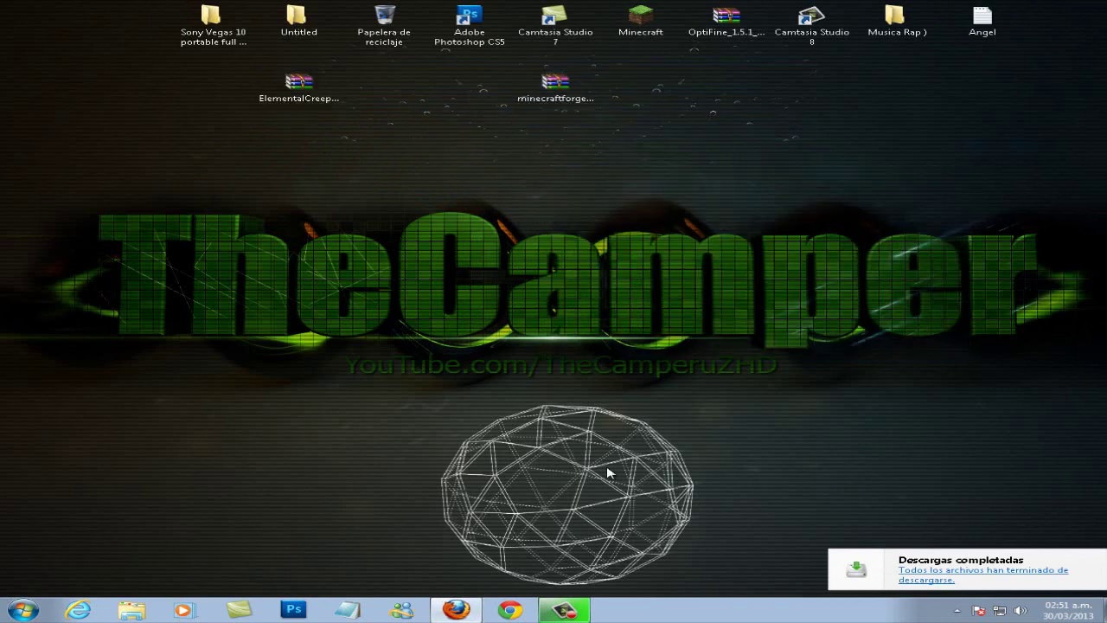
right_click(463, 610)
click(460, 586)
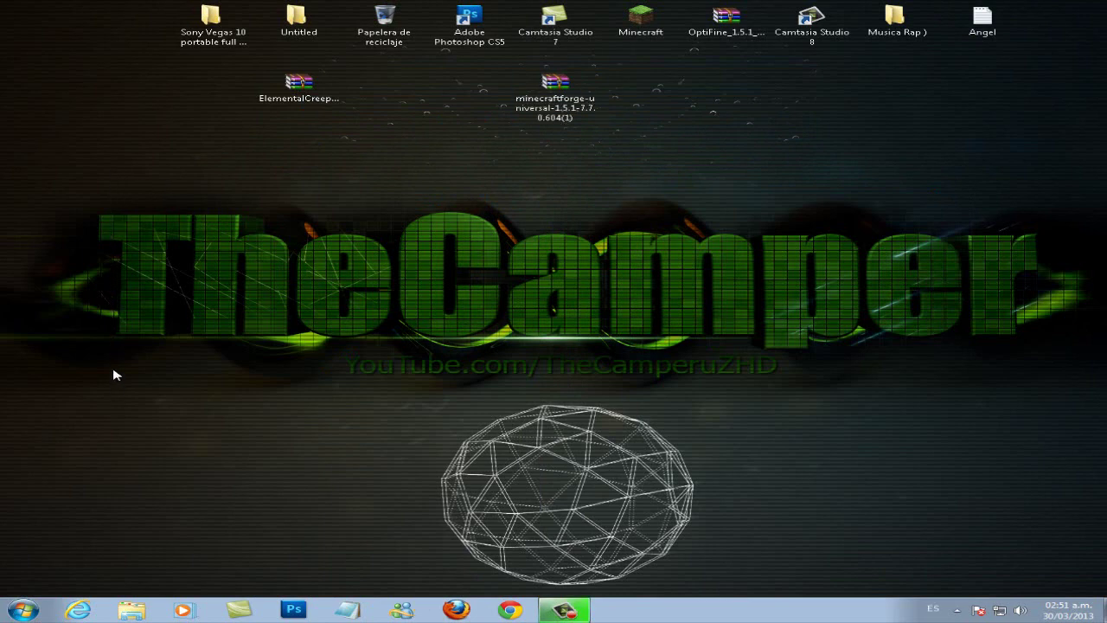
Search Windows for %appdata% and open the Roaming folder
click(22, 610)
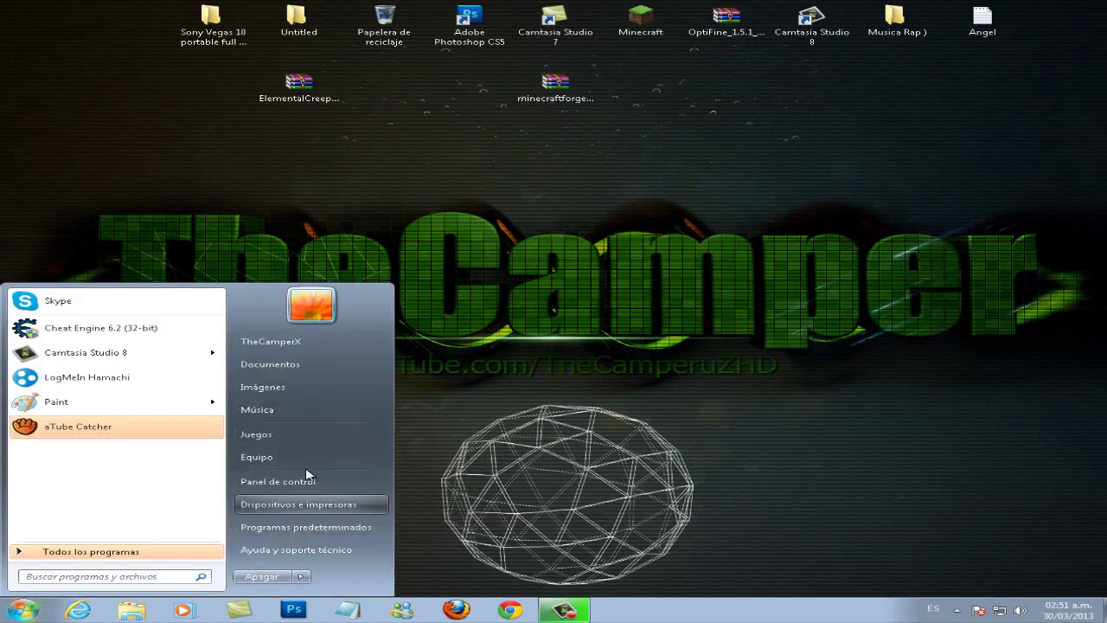
click(145, 578)
text(%appd)
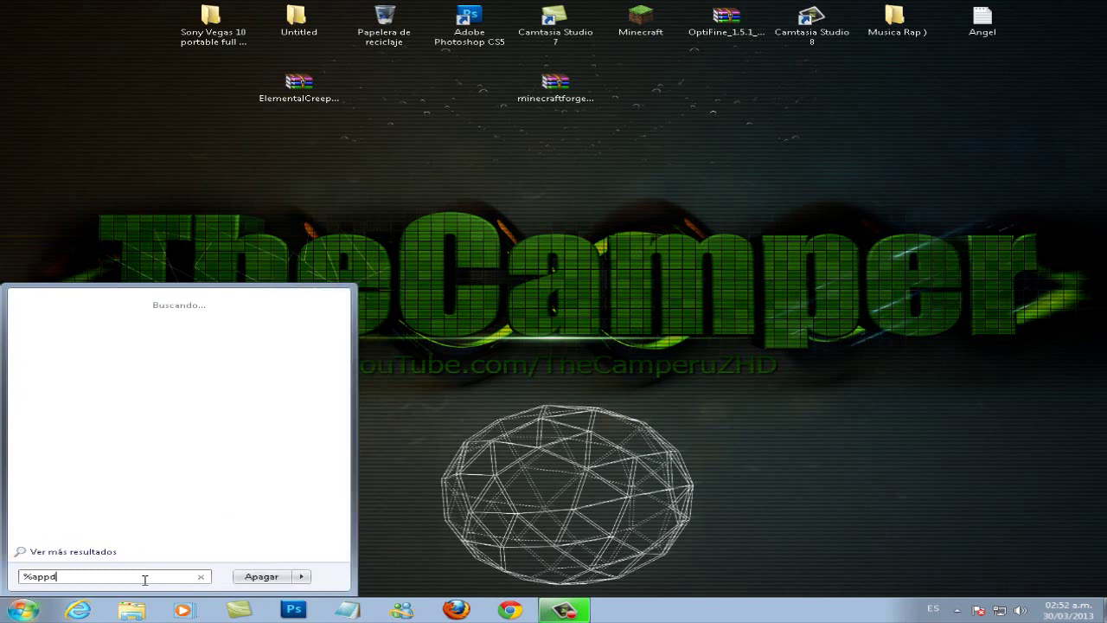
text(ata%)
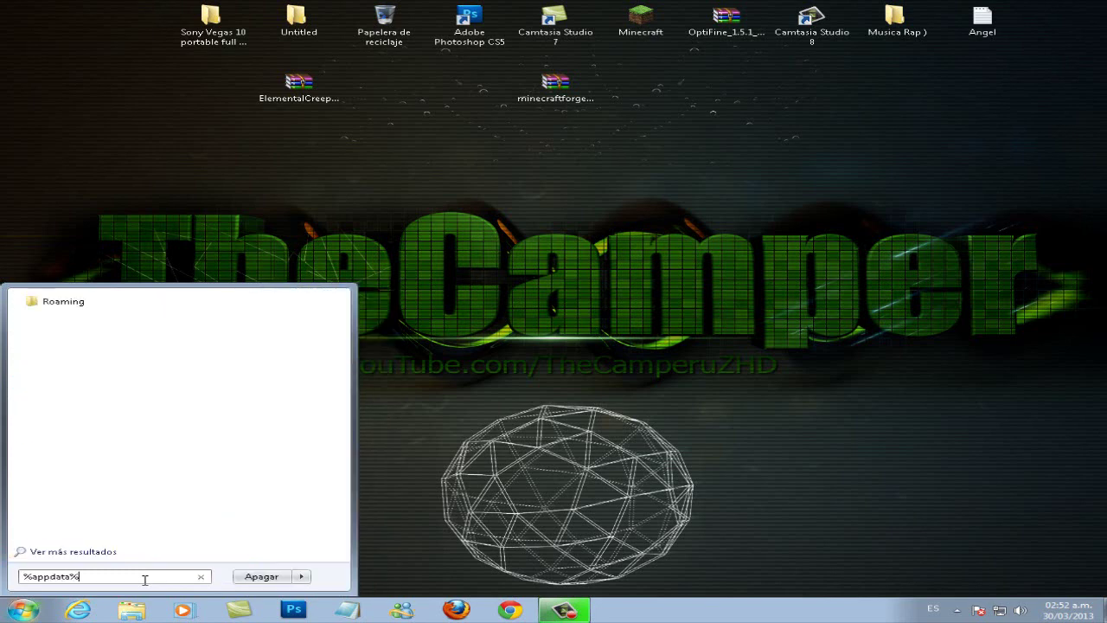
click(107, 312)
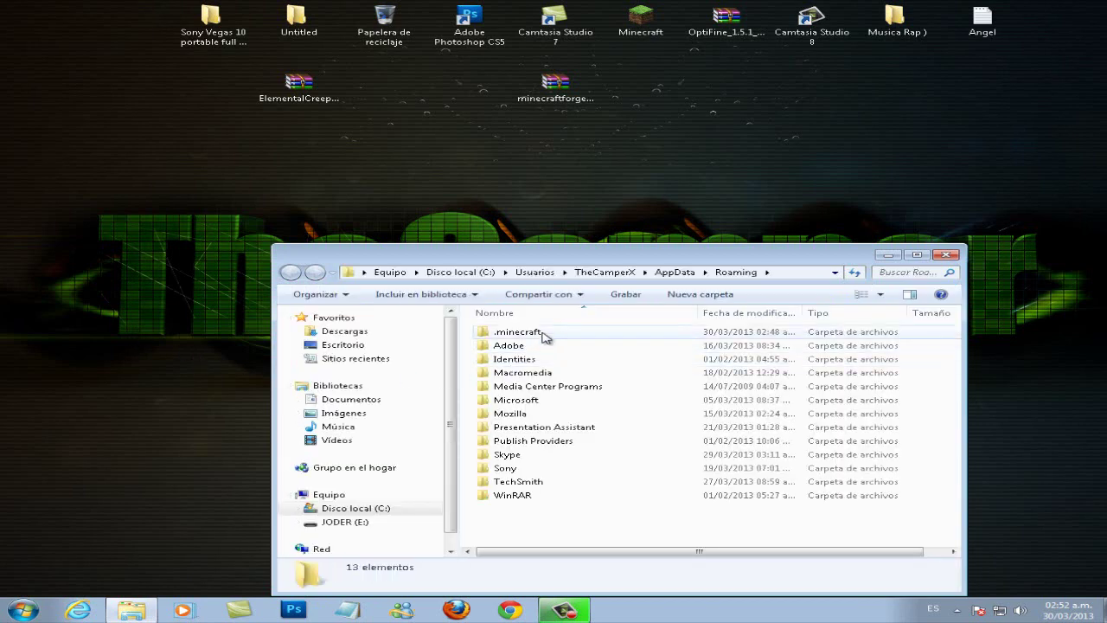
Open the minecraft jar from the .minecraft\bin folder with WinRAR and dismiss the licence reminder
double_click(543, 334)
double_click(544, 334)
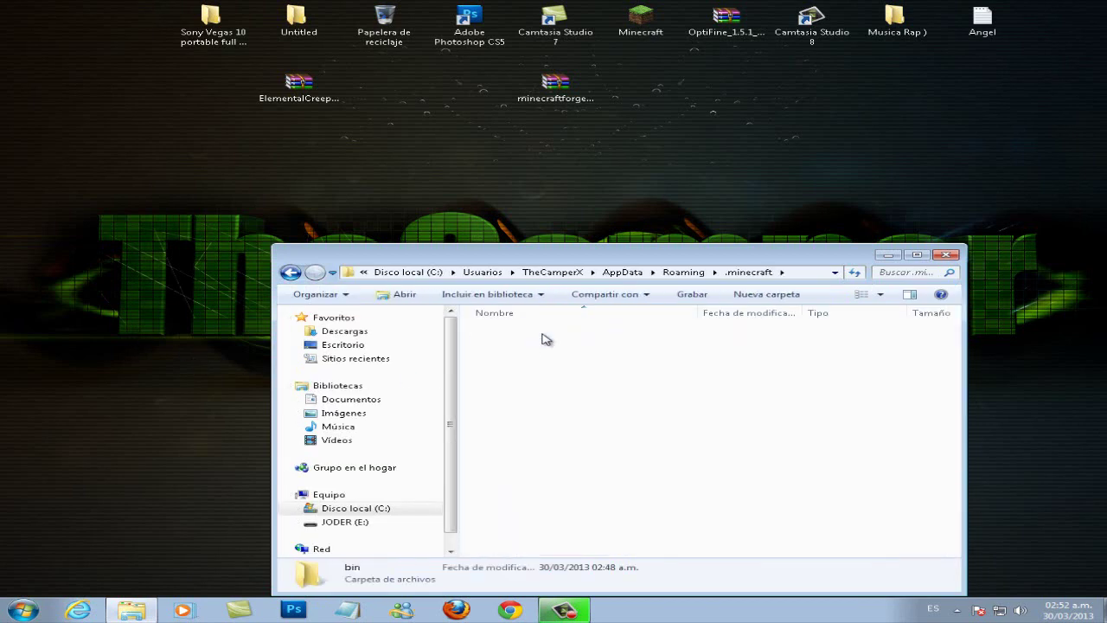
right_click(571, 387)
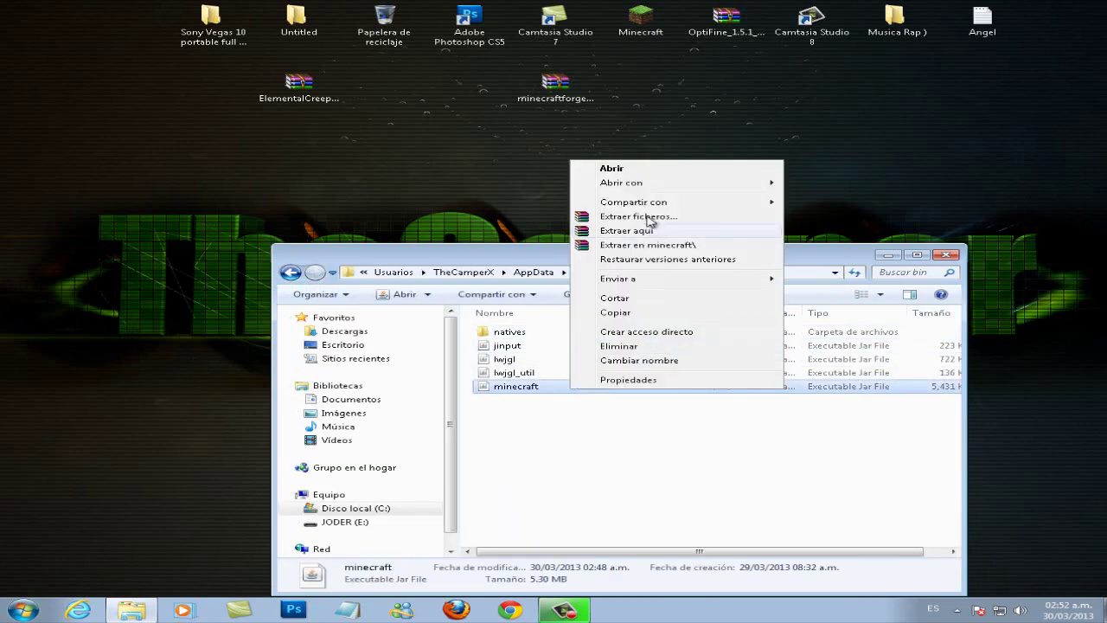
mouse_move(747, 187)
click(828, 201)
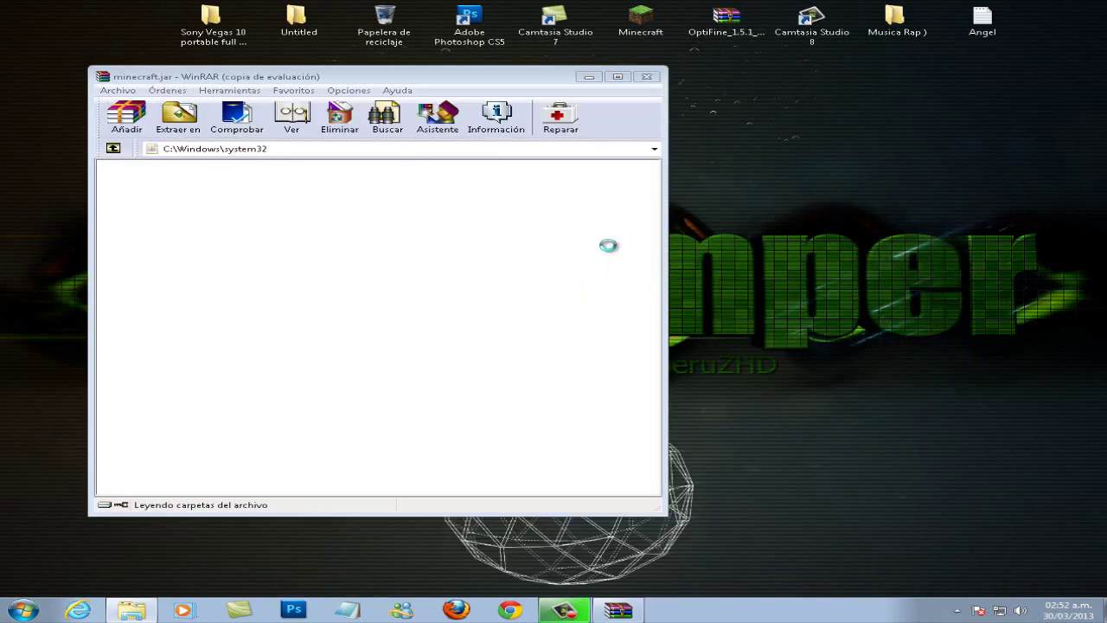
click(489, 305)
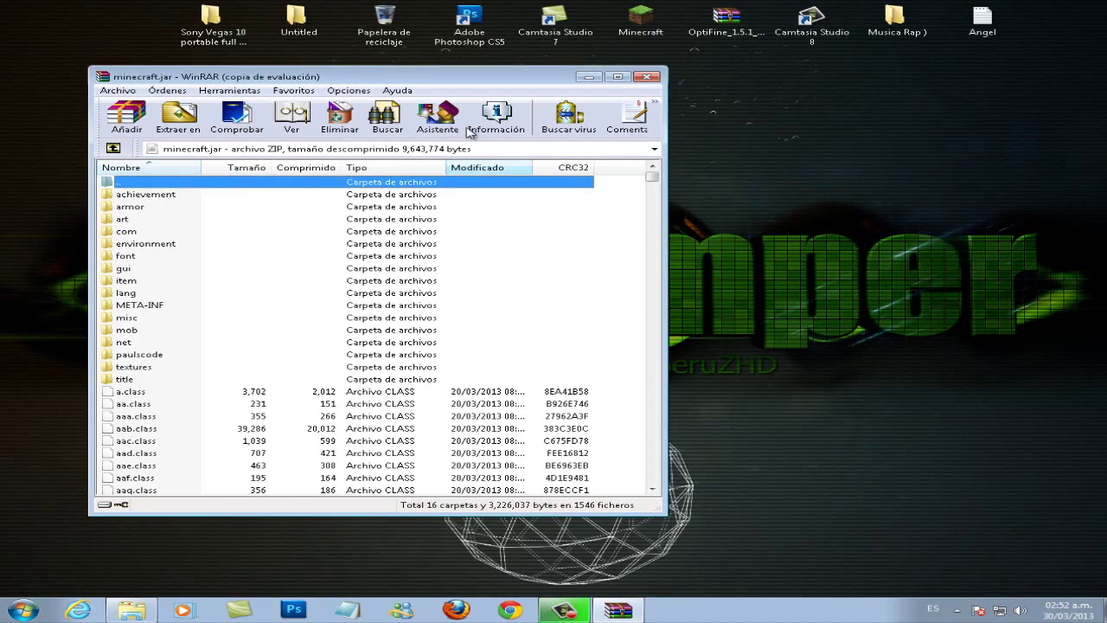
Dock the minecraft.jar window to one half of the screen and open the Minecraft Forge archive from the desktop beside it
key(super+Right)
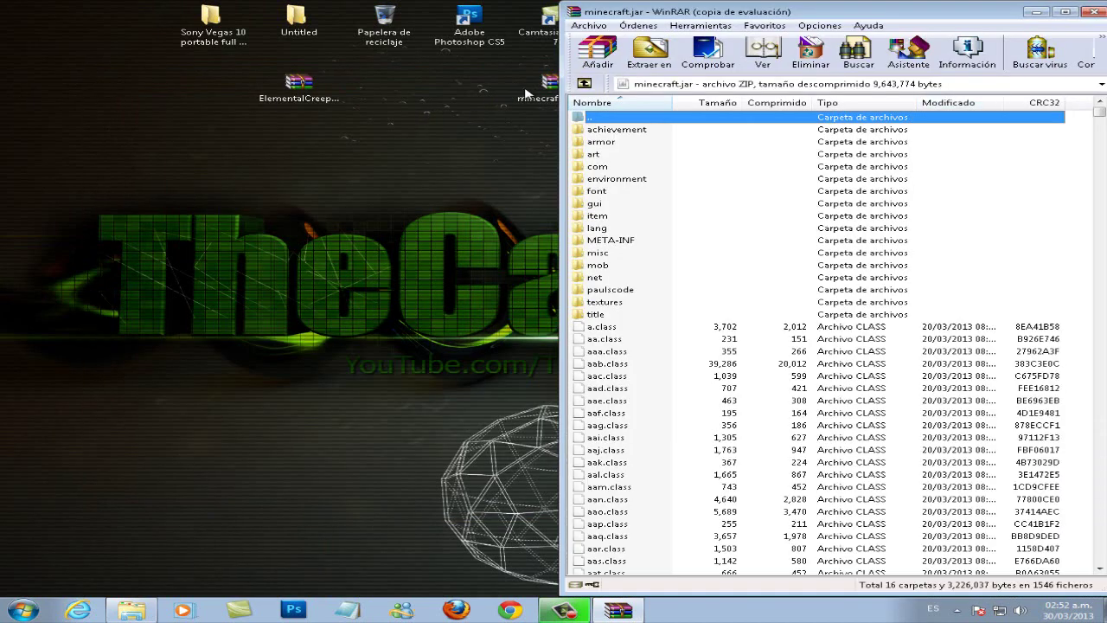
drag(538, 88, 97, 130)
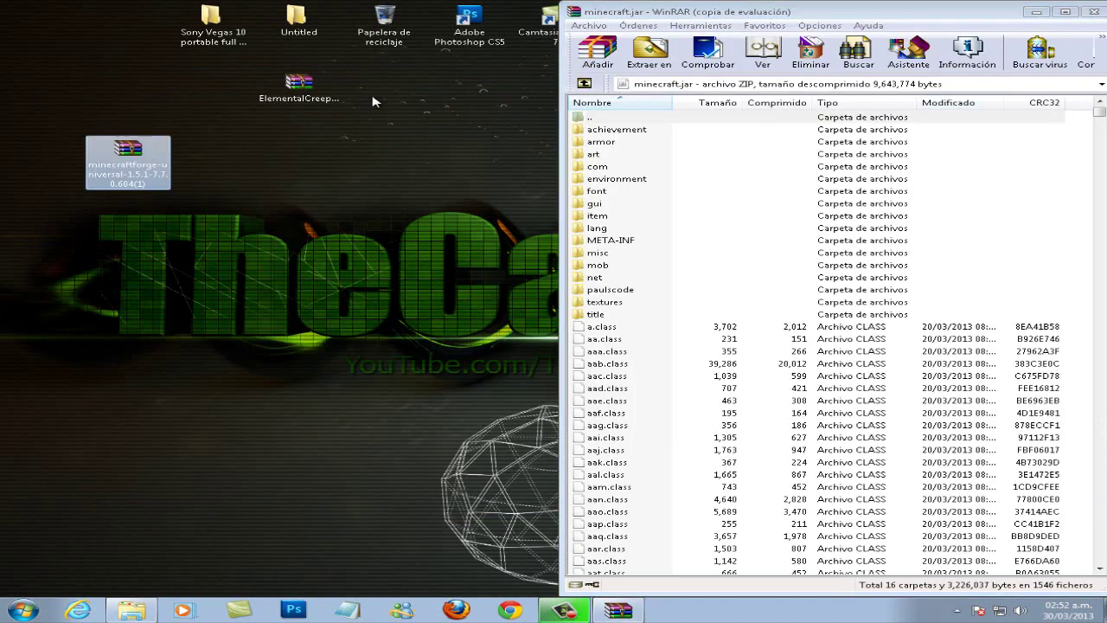
double_click(145, 160)
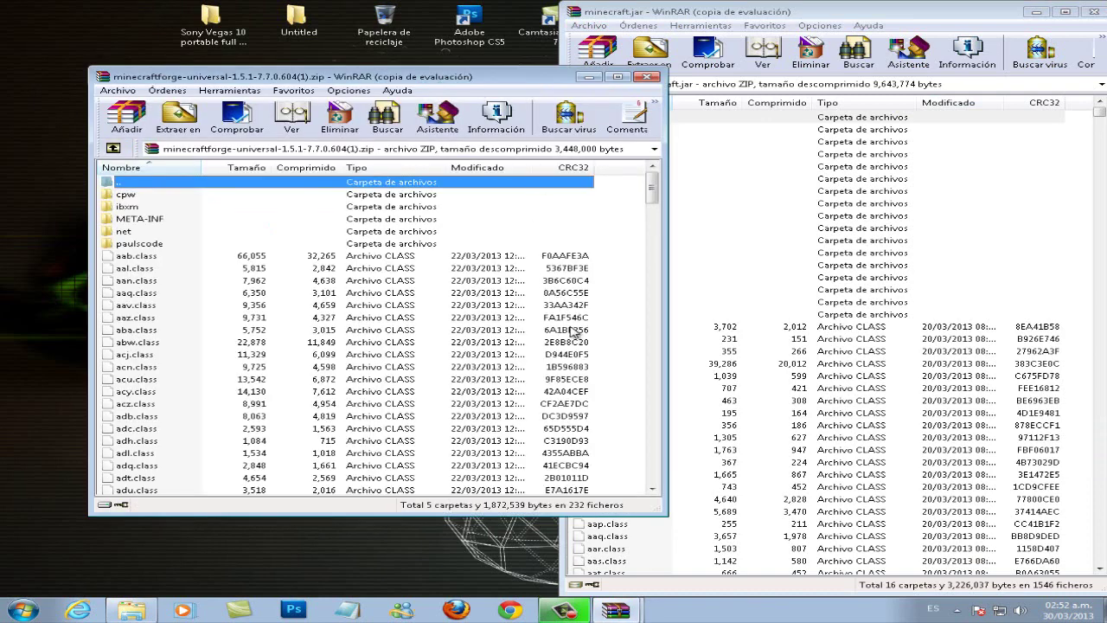
click(470, 298)
drag(507, 80, 0, 42)
Delete the META-INF folder from minecraft.jar
click(621, 242)
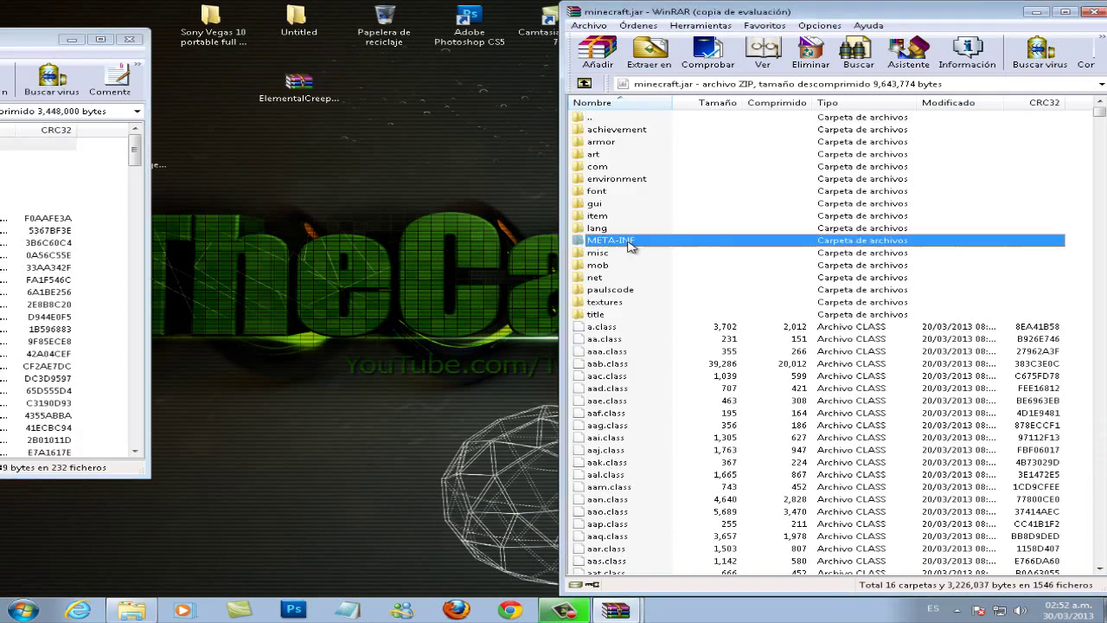
key(Delete)
key(Return)
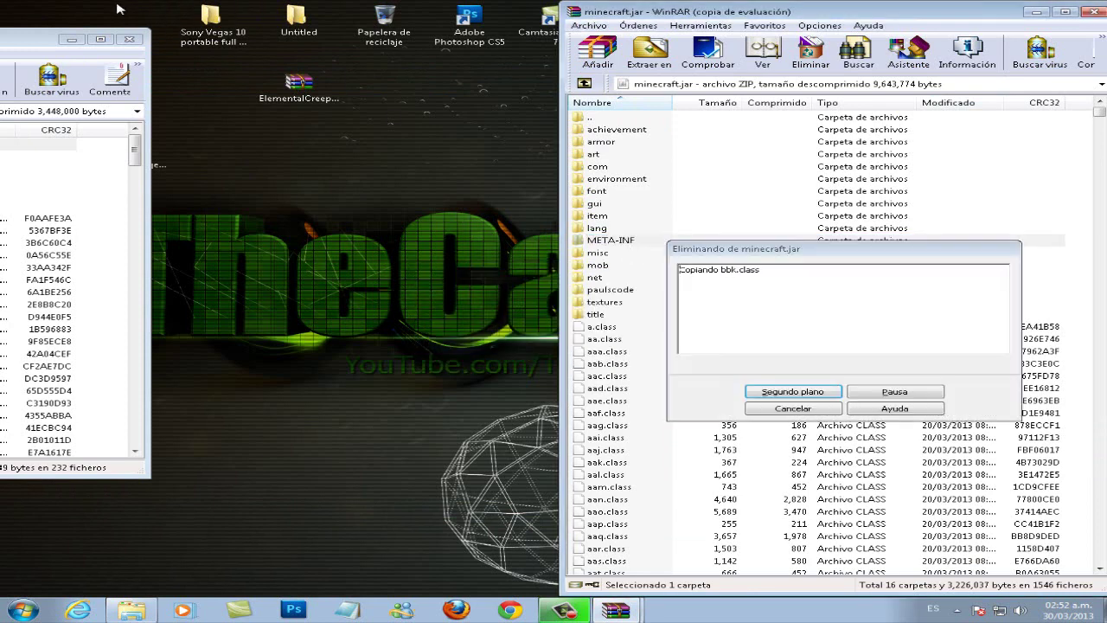
Dock the Minecraft Forge archive window beside minecraft.jar and delete the META-INF folder from the Forge archive
drag(26, 45, 0, 40)
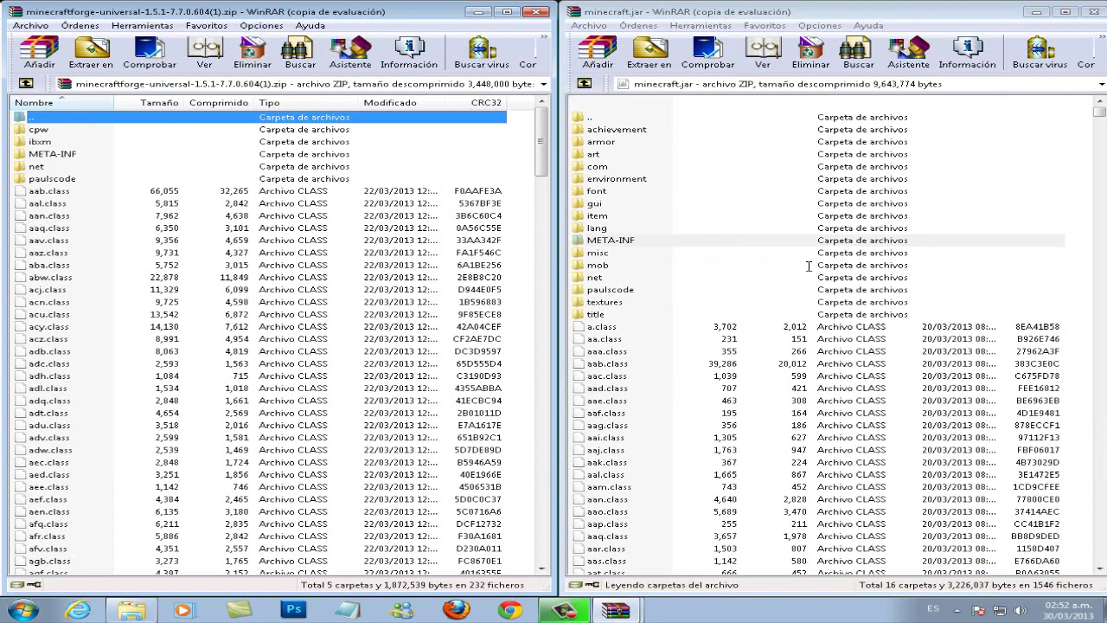
click(82, 155)
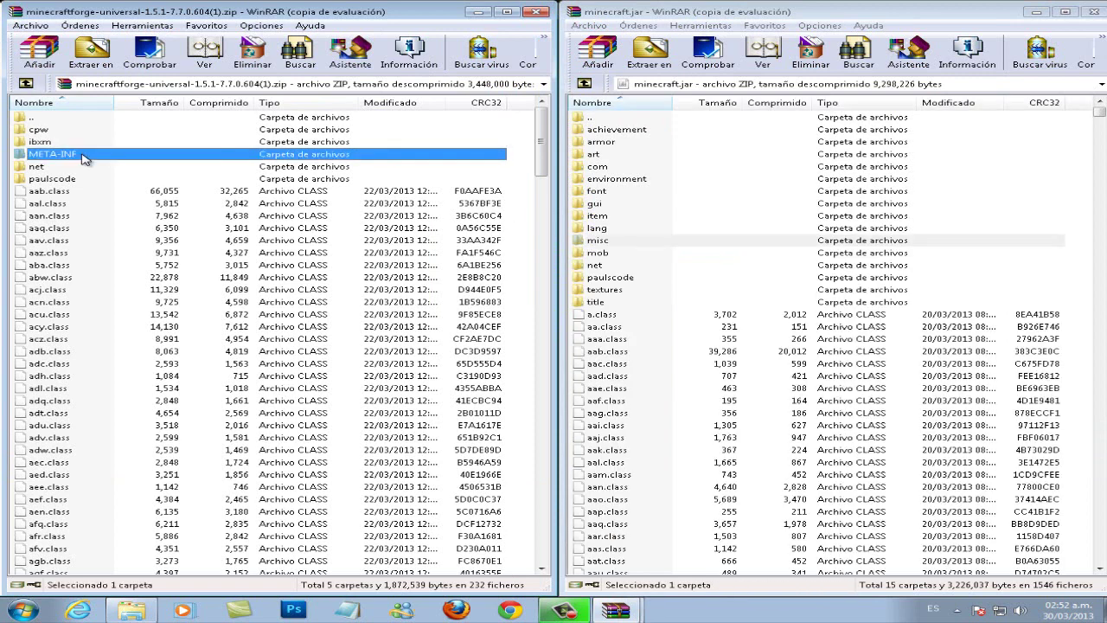
key(Delete)
key(Return)
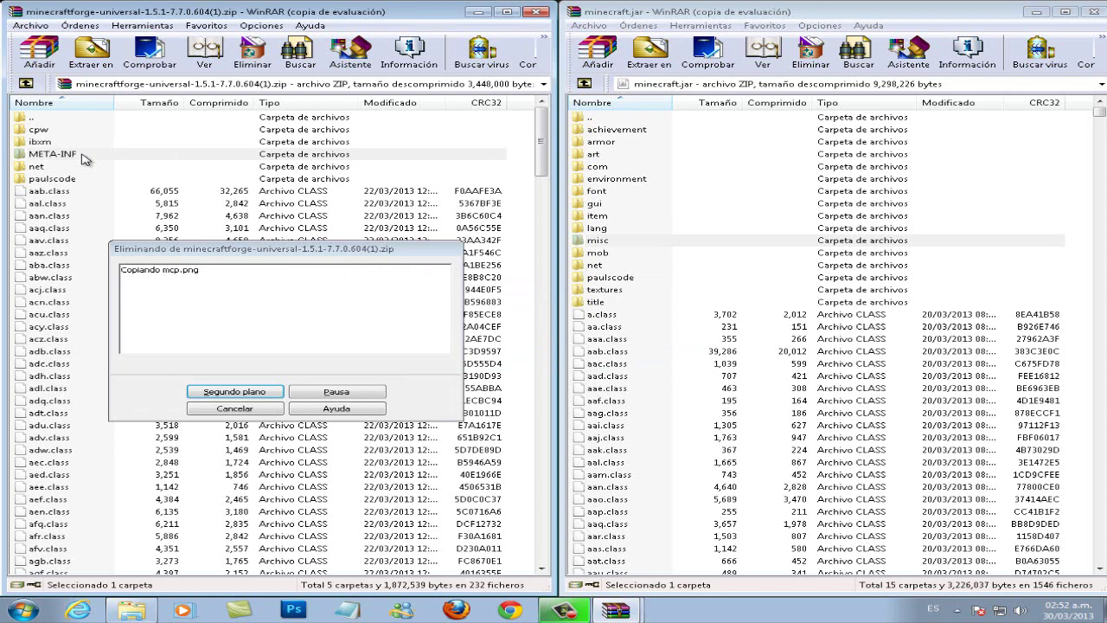
Add all the Forge archive's contents to minecraft.jar using Add and replace, then close the Forge archive
click(148, 281)
key(ctrl+a)
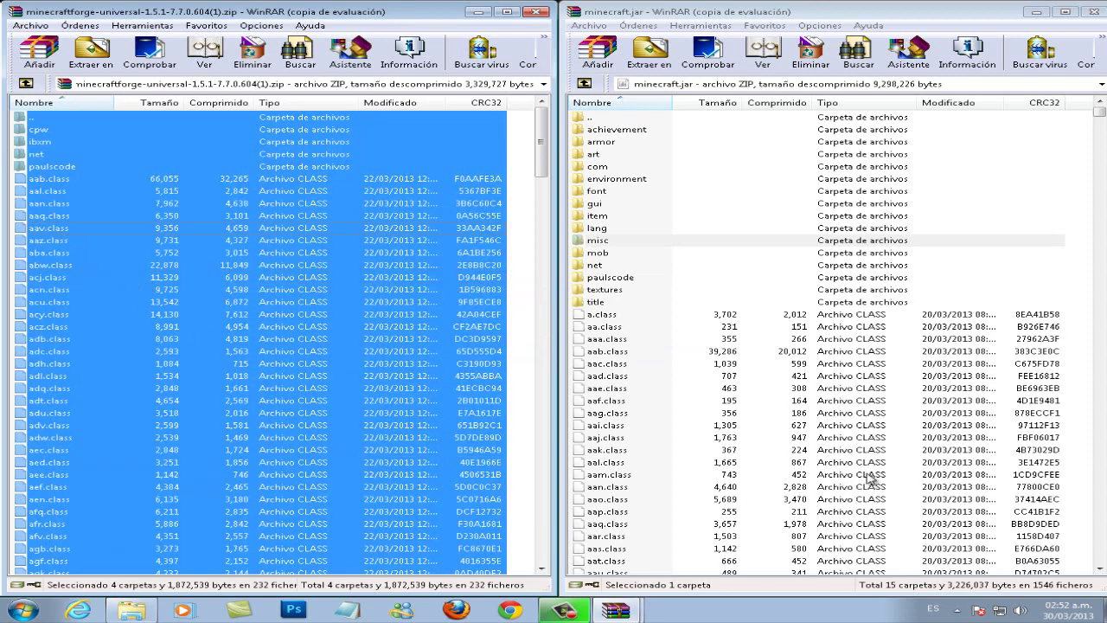
drag(869, 478, 870, 479)
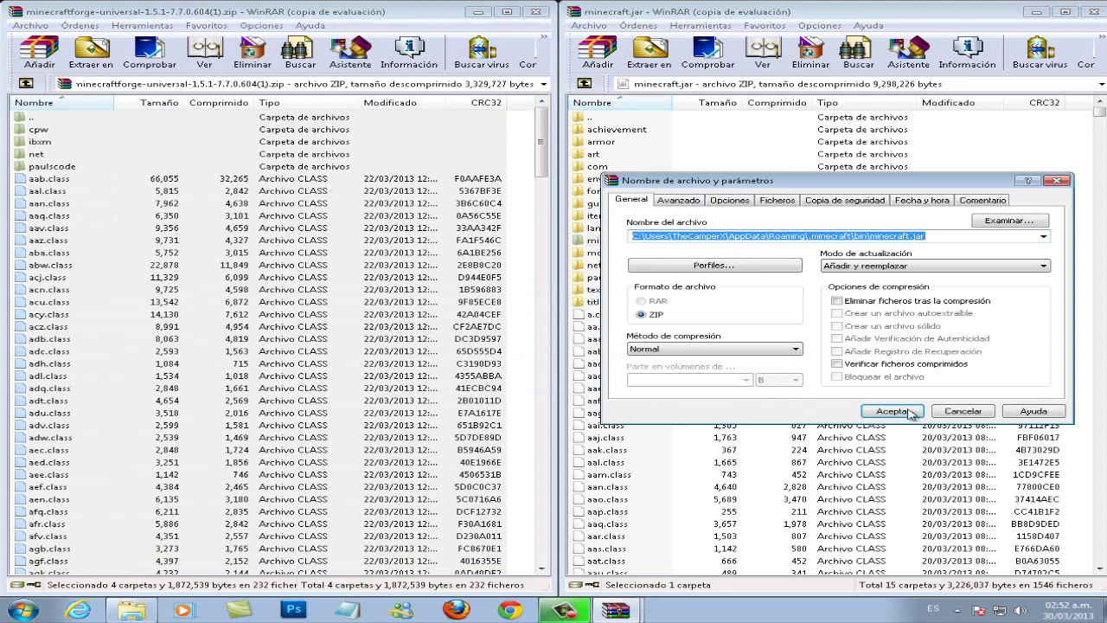
click(908, 412)
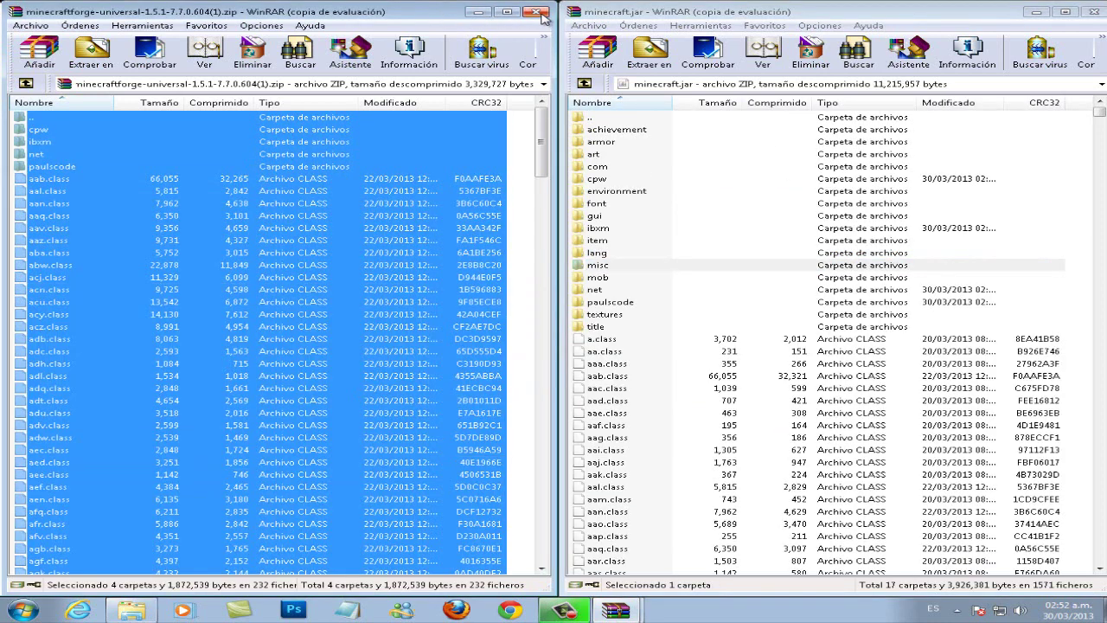
click(535, 12)
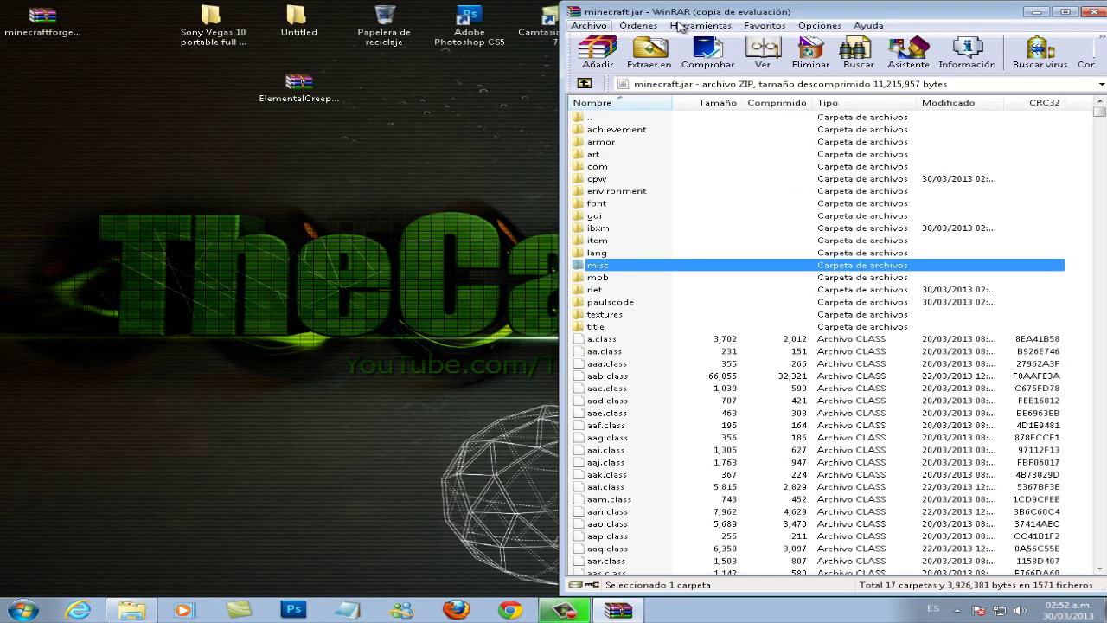
Open the OptiFine_1.5.1_HD_U_B1.zip archive from the desktop and place its window beside minecraft.jar
drag(741, 15, 789, 51)
drag(712, 26, 320, 180)
double_click(319, 178)
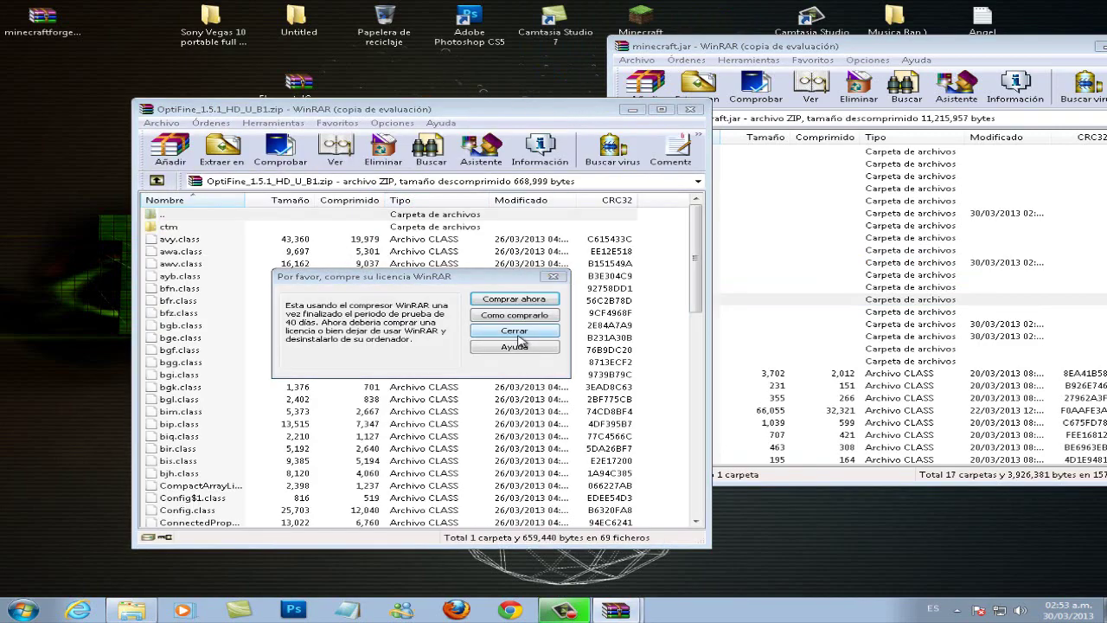
click(520, 343)
drag(543, 121, 426, 84)
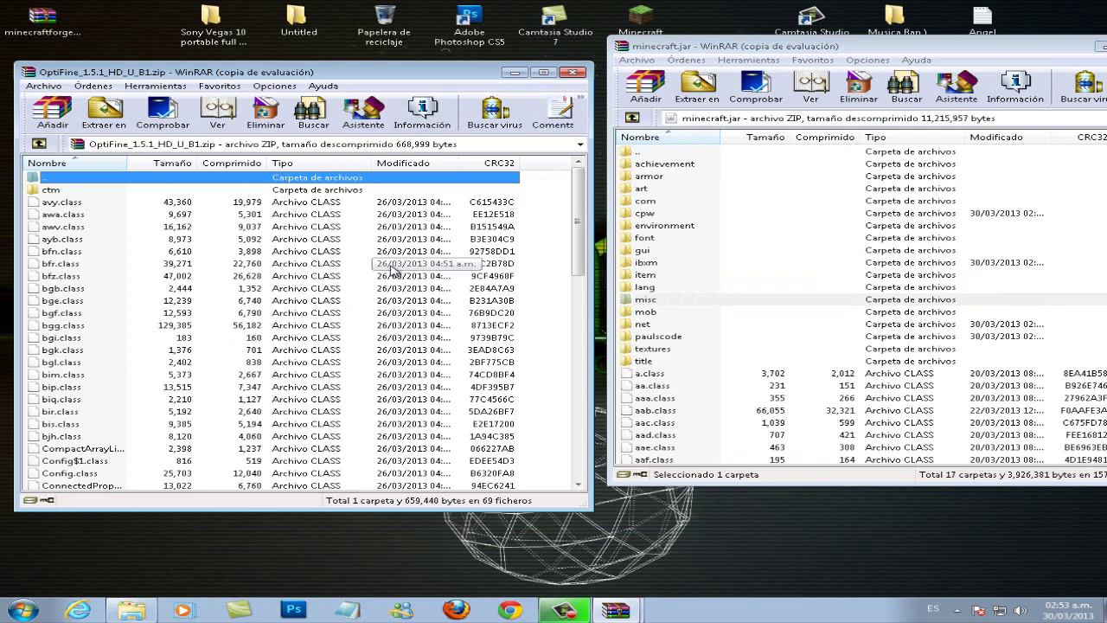
Add all the OptiFine archive's contents to minecraft.jar with Add and replace, and close both archive windows
key(ctrl+a)
drag(336, 322, 869, 445)
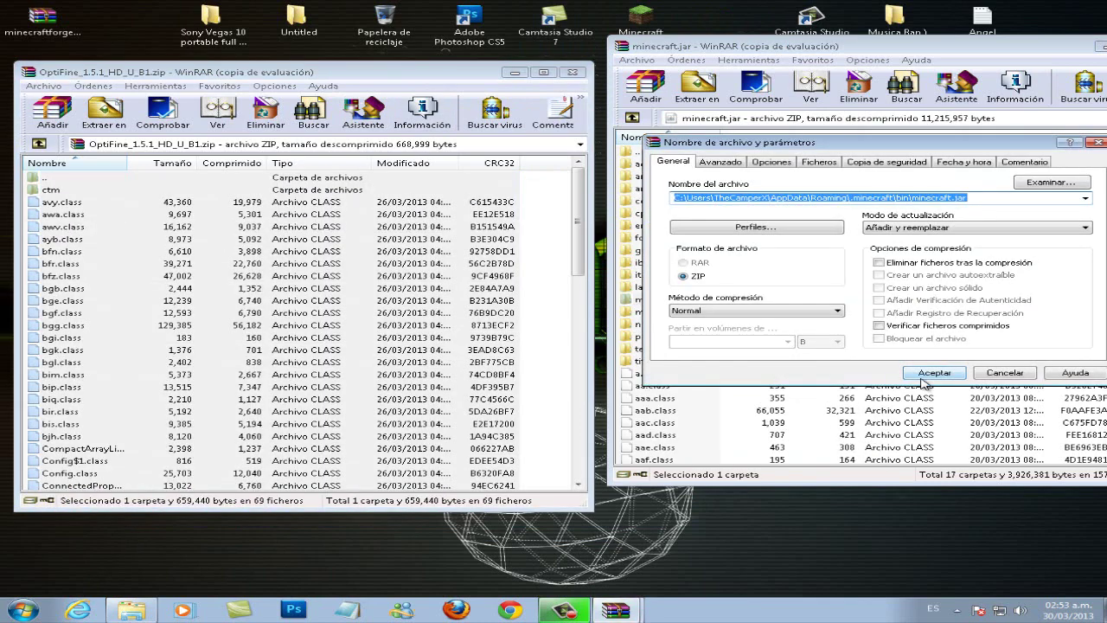
click(923, 377)
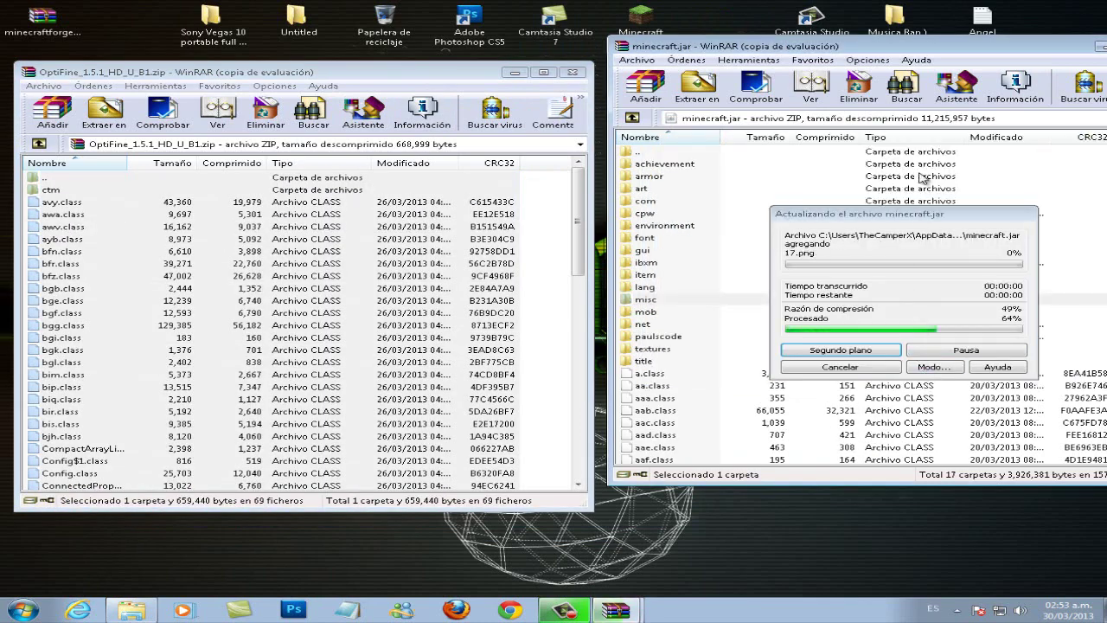
click(571, 72)
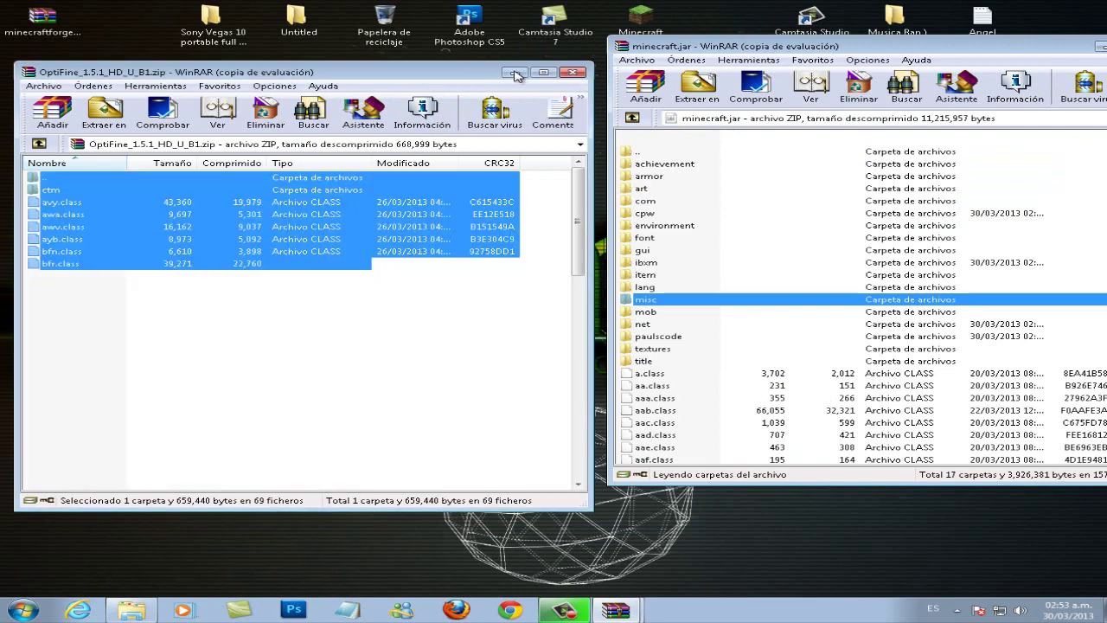
drag(1087, 52, 921, 57)
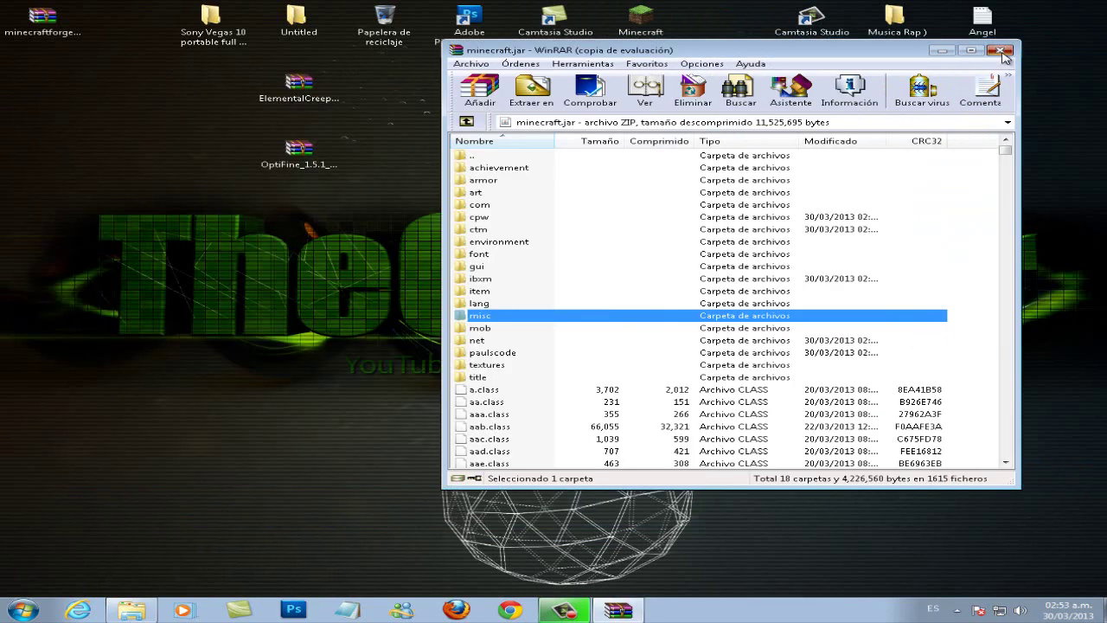
click(1001, 52)
Move the ElementalCreepers archive to an open area of the desktop and the OptiFine archive beside the Untitled folder
drag(253, 66, 392, 334)
drag(295, 84, 458, 149)
click(473, 217)
drag(473, 217, 212, 26)
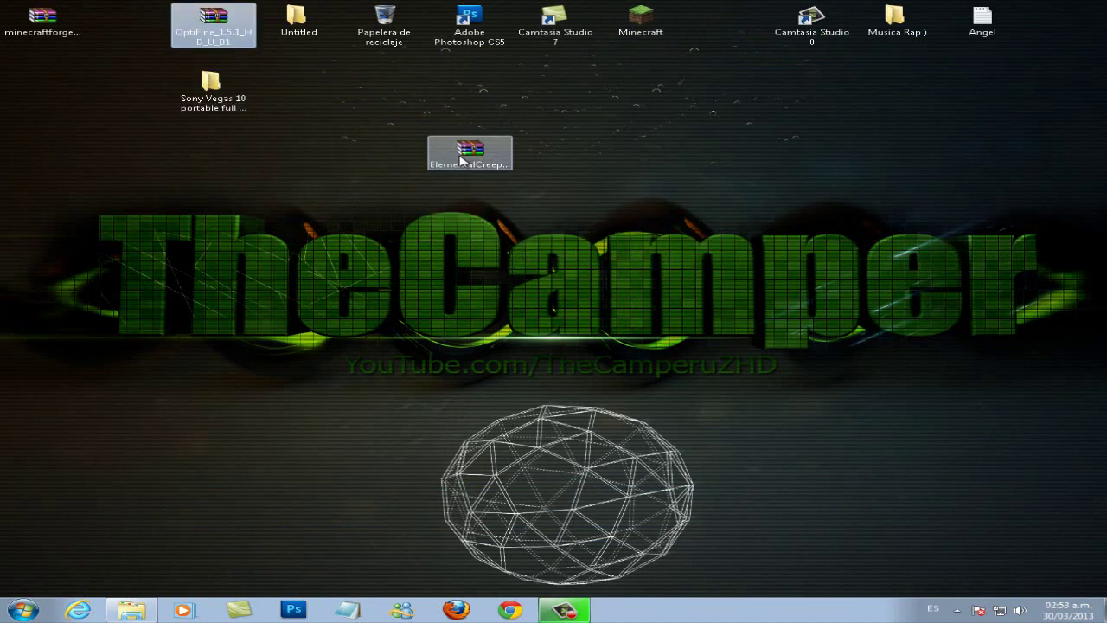
Move the ElementalCreepers archive from the desktop into the mods folder of .minecraft and close the folder window
click(131, 610)
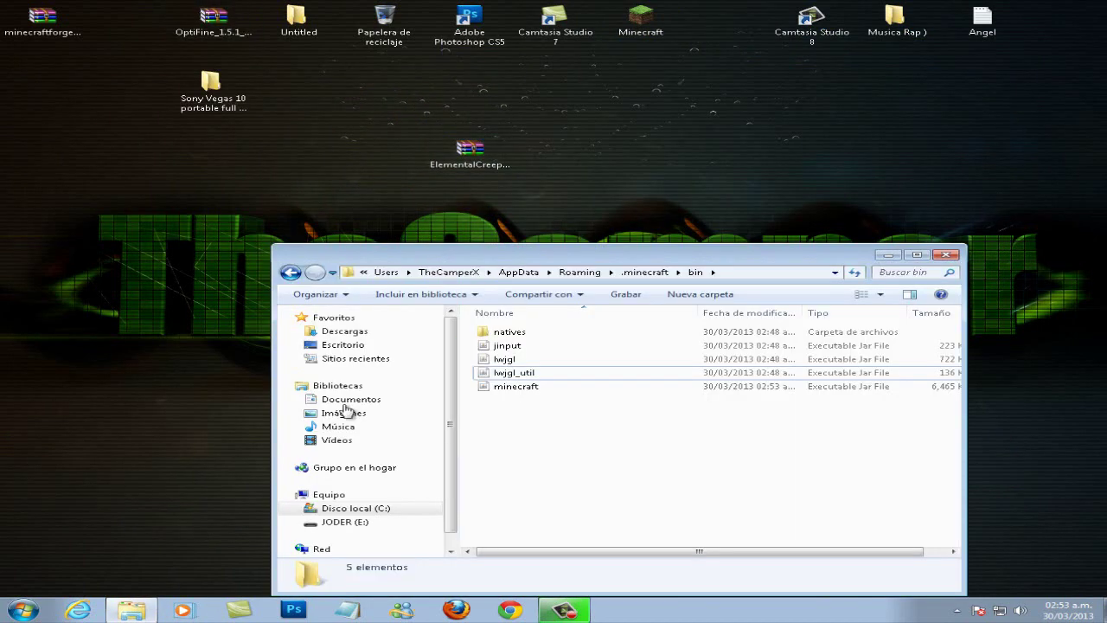
click(290, 274)
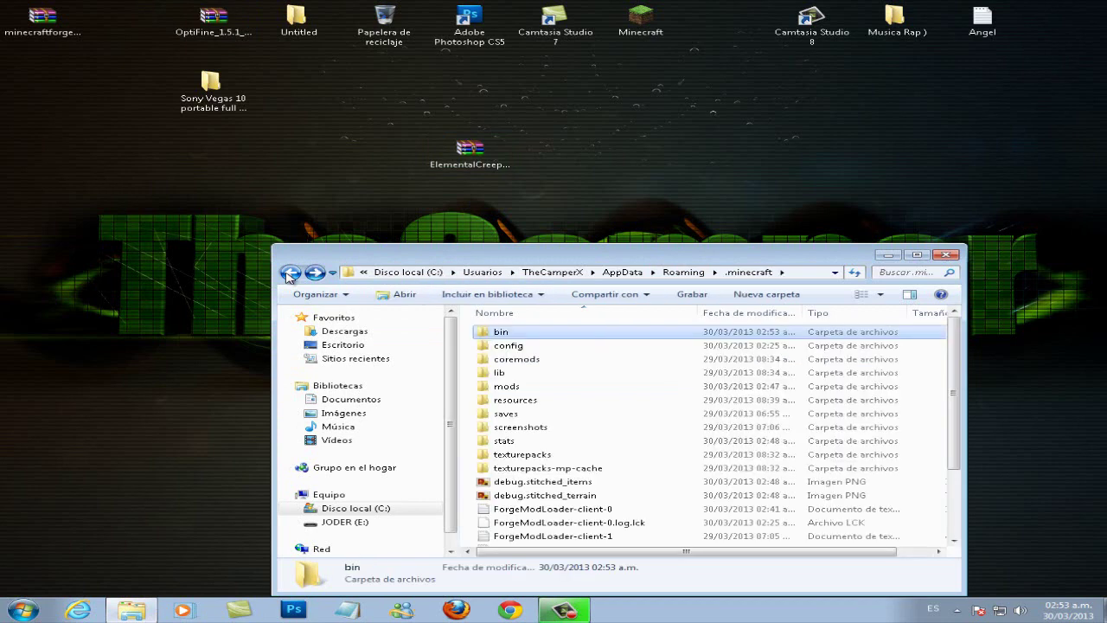
click(291, 274)
double_click(562, 338)
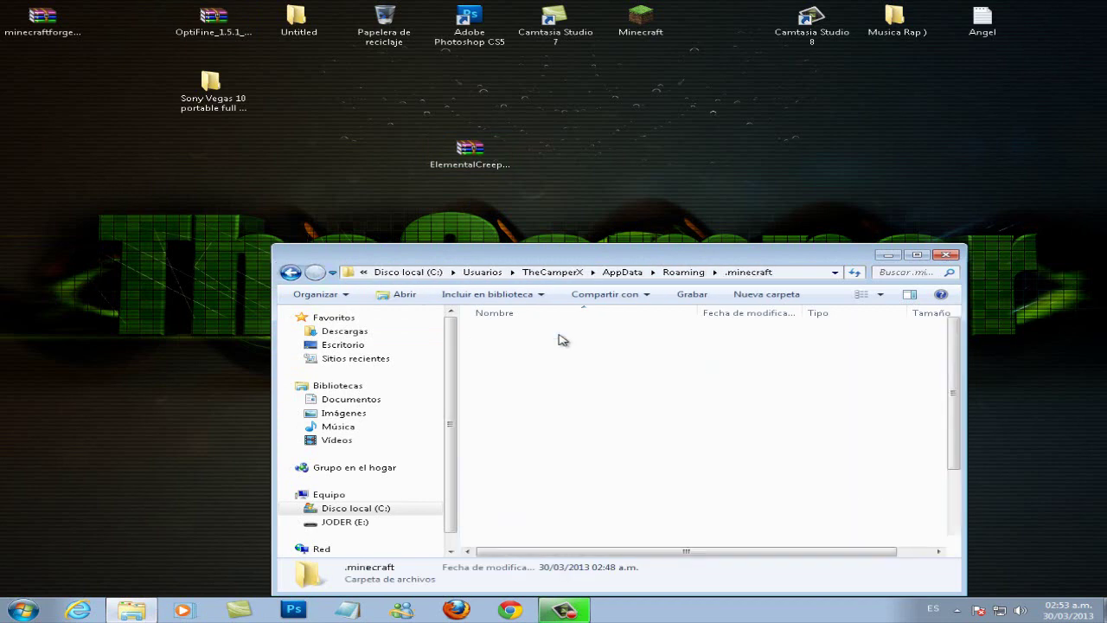
click(530, 391)
click(549, 390)
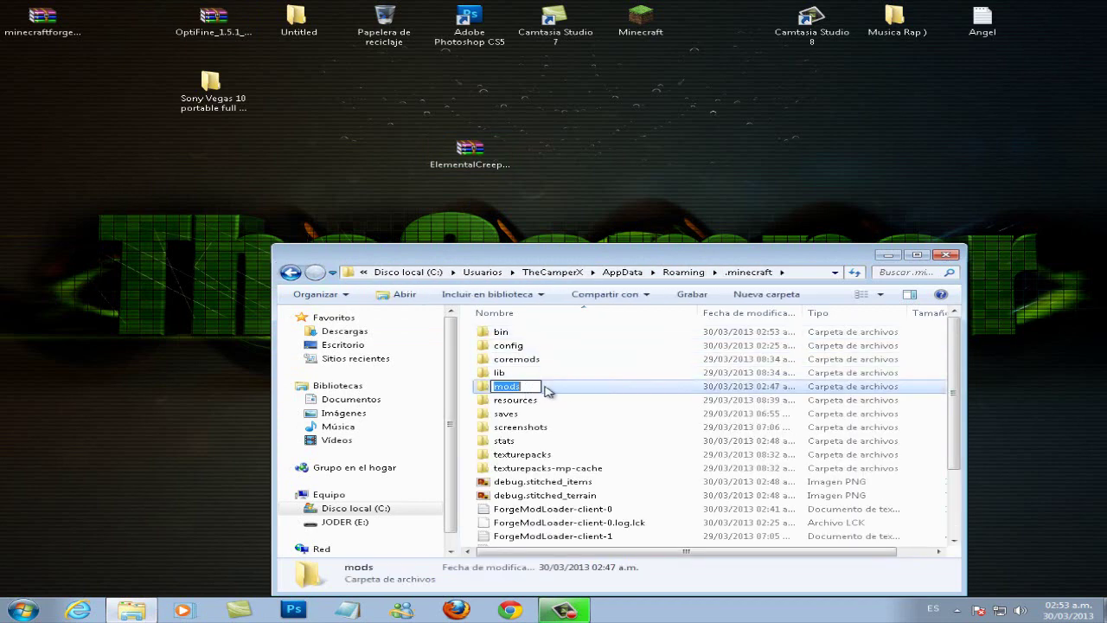
click(559, 390)
double_click(559, 390)
drag(474, 156, 595, 382)
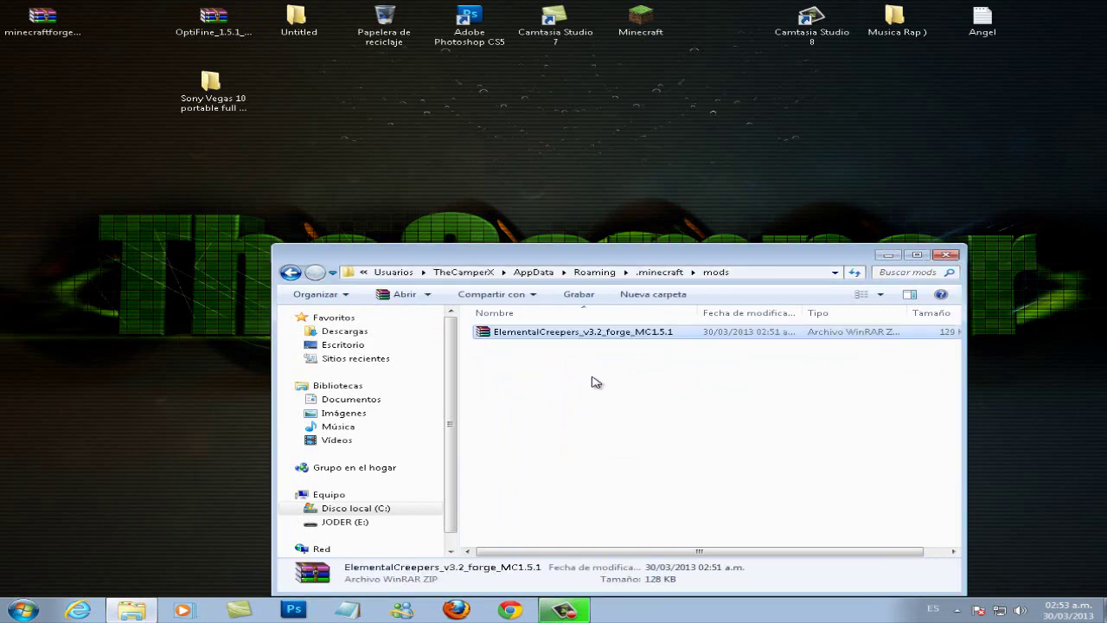
click(946, 256)
Launch Minecraft and enter the game from a single launcher window, closing the duplicate launchers
click(643, 23)
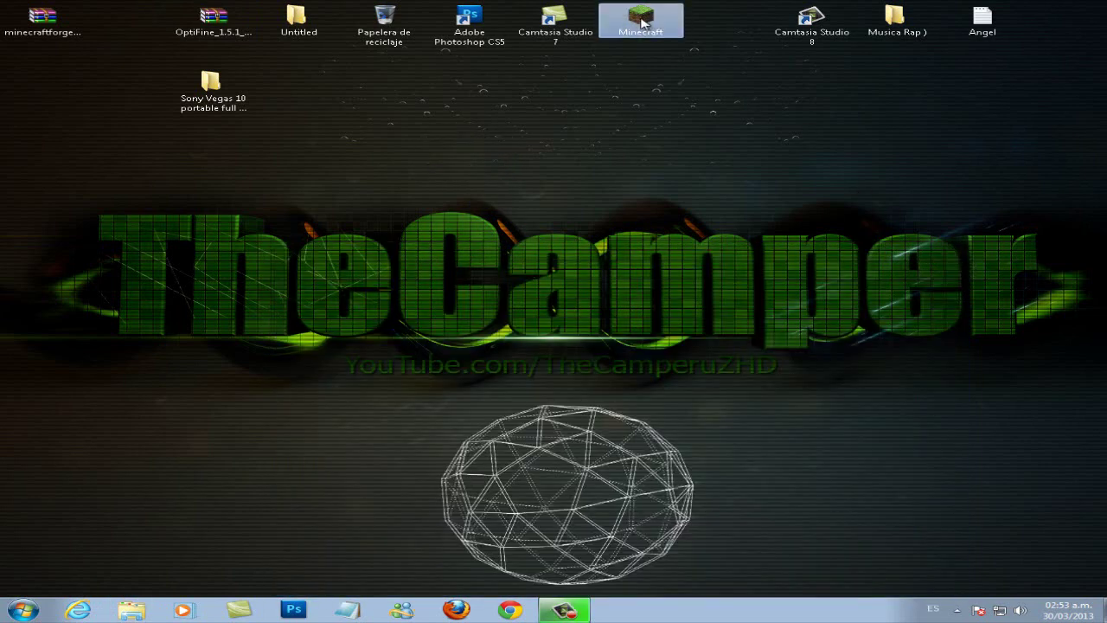
double_click(643, 22)
double_click(641, 19)
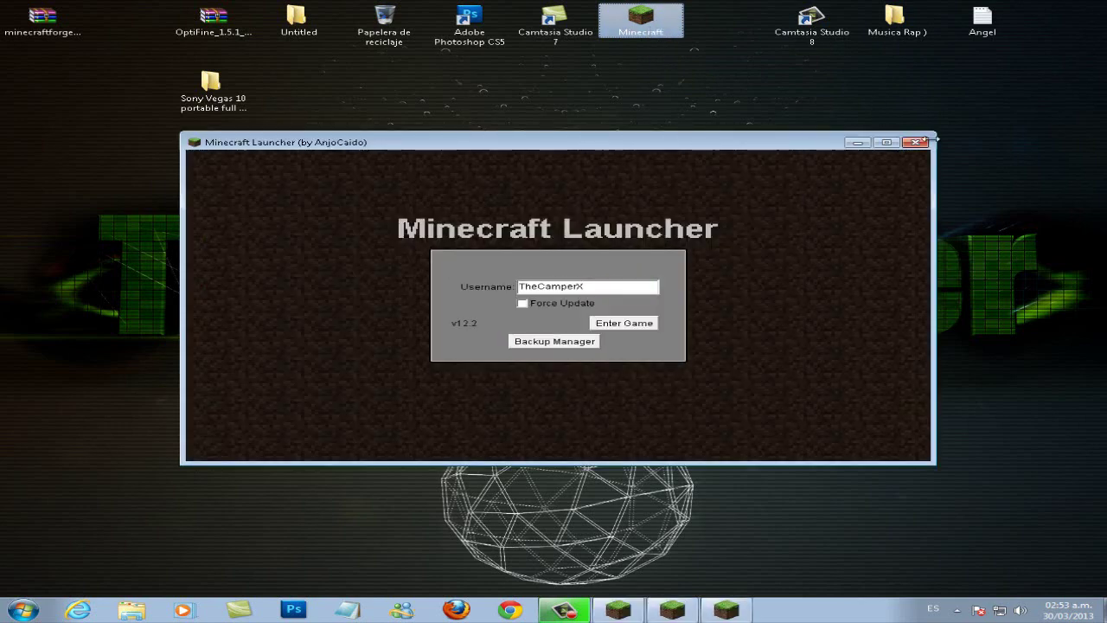
click(919, 144)
click(919, 144)
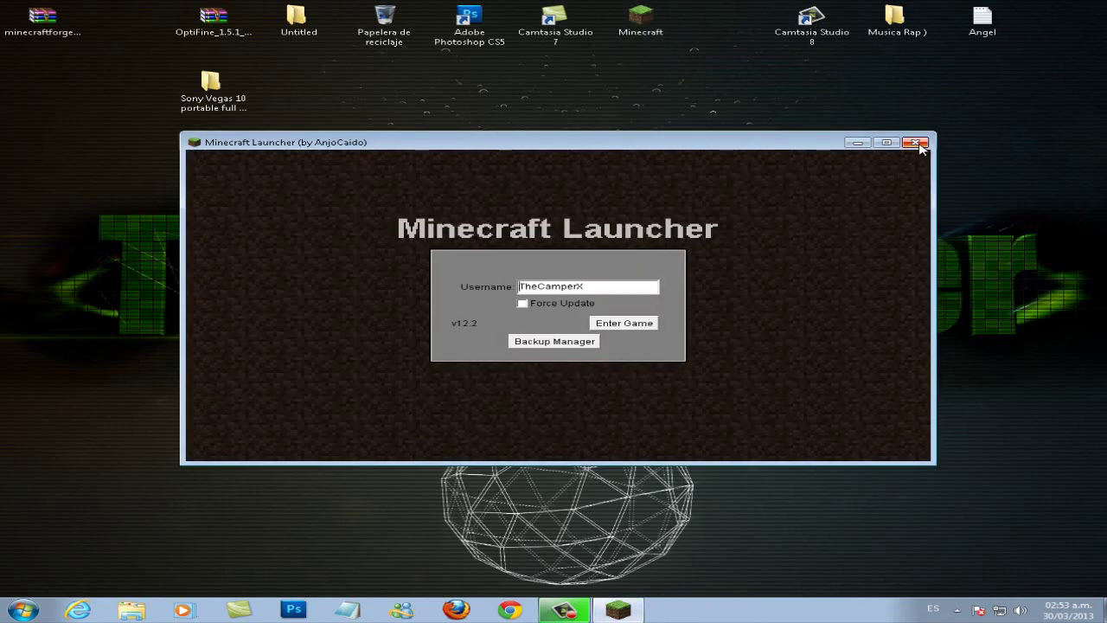
click(637, 325)
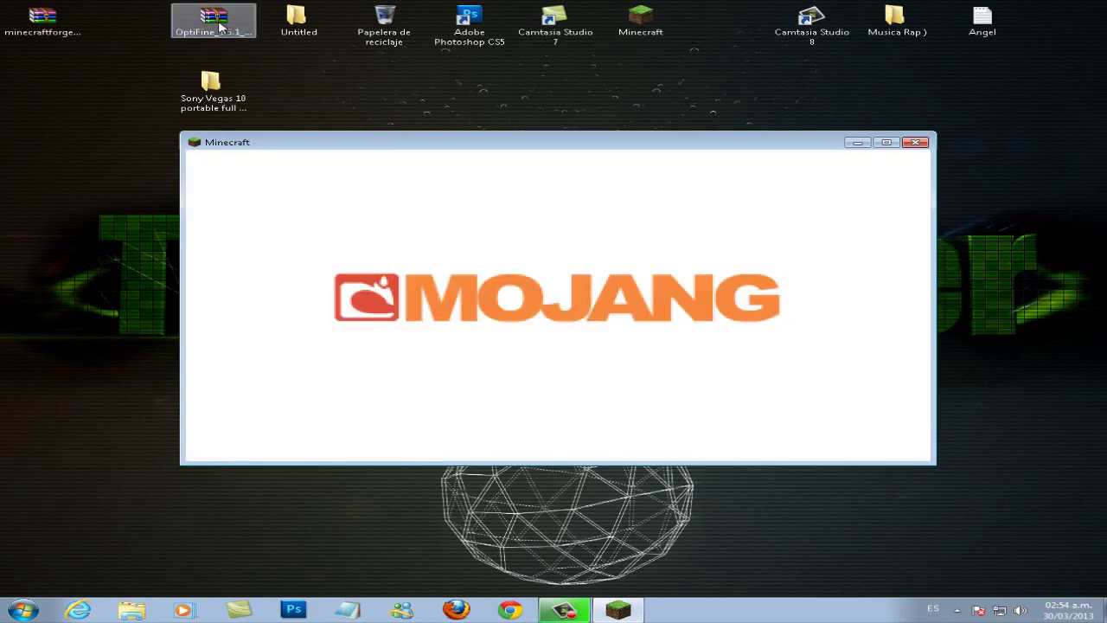
Move the Sony Vegas folder beside the Untitled folder and the OptiFine archive beside the Minecraft shortcut on the desktop
drag(223, 30, 137, 94)
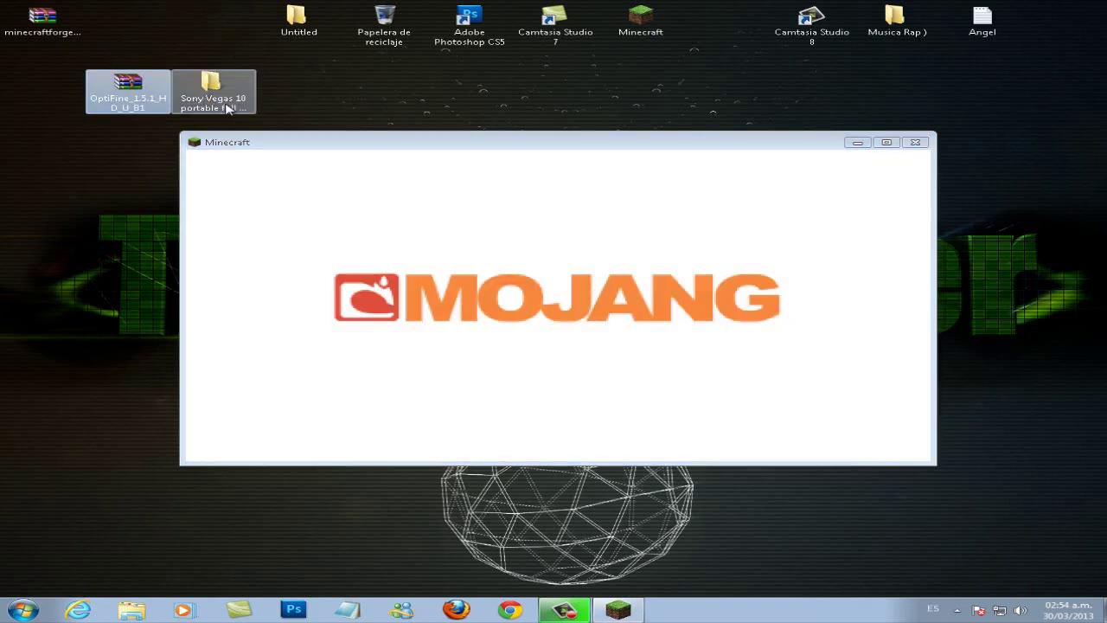
drag(226, 109, 238, 9)
drag(138, 83, 727, 35)
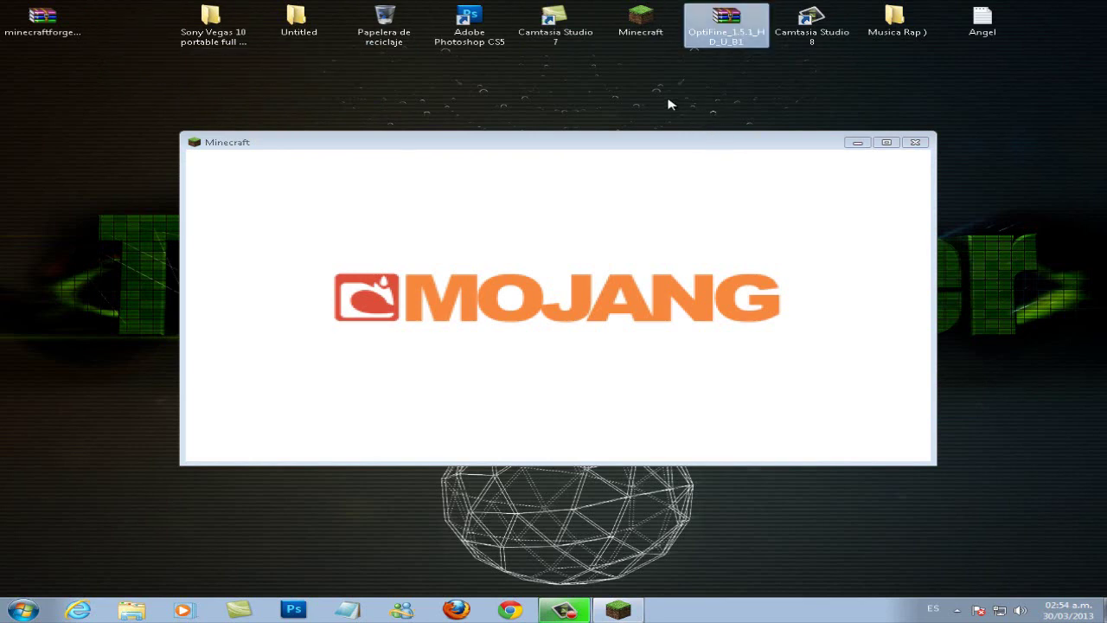
click(645, 130)
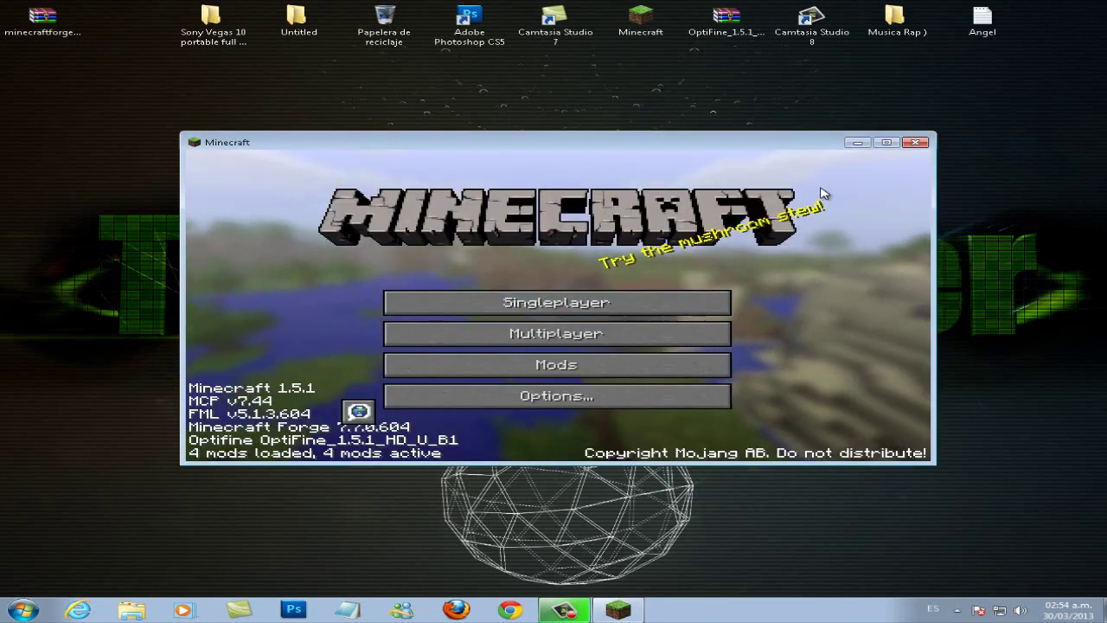
Check the details of the loaded mods in the Mod List, including Minecraft Forge and ElementalCreepers, and return to the title screen
click(571, 373)
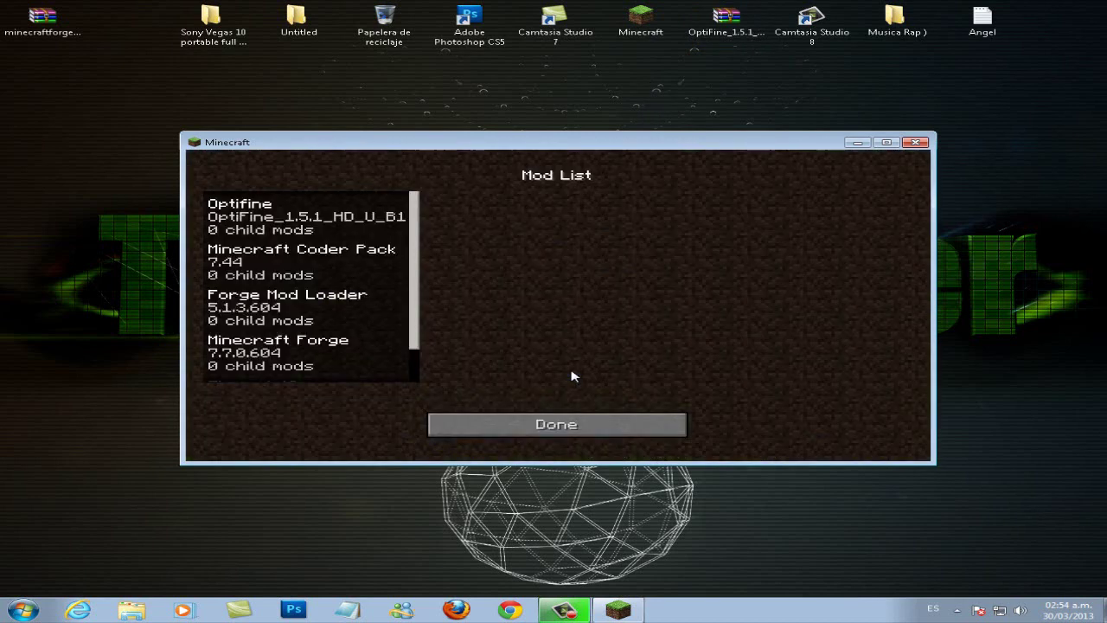
click(328, 217)
click(346, 269)
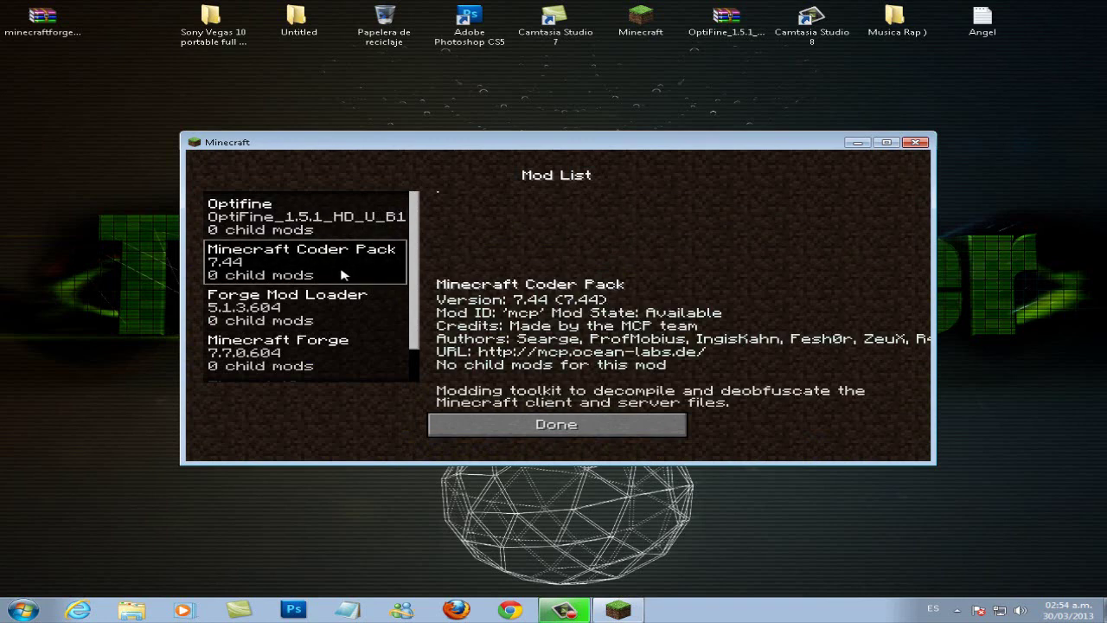
click(339, 310)
click(334, 352)
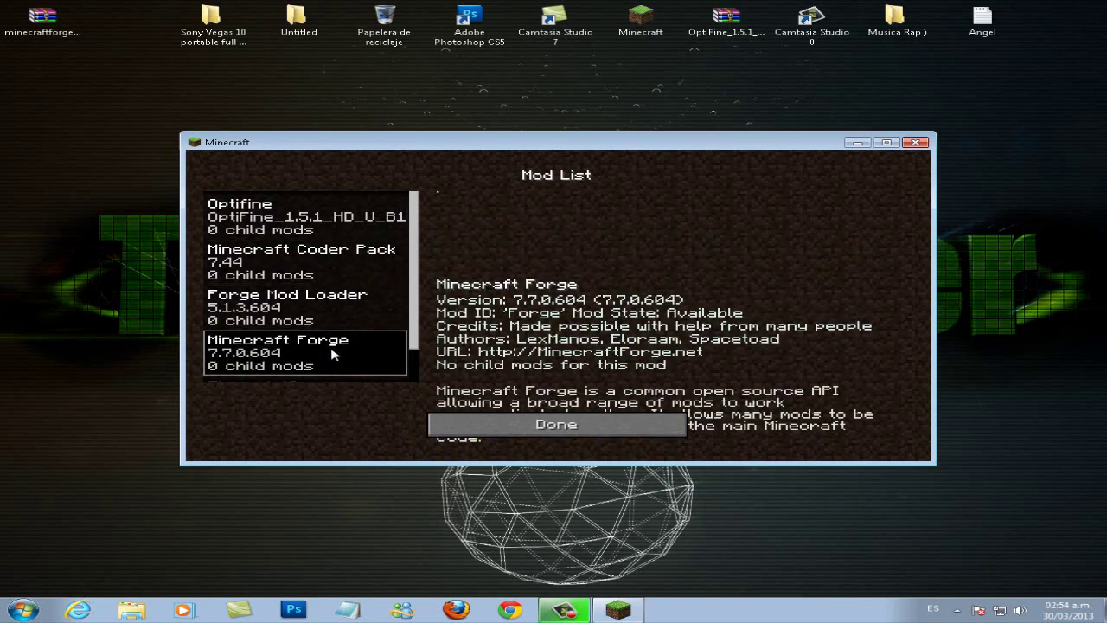
scroll(332, 353, down, 1)
click(332, 360)
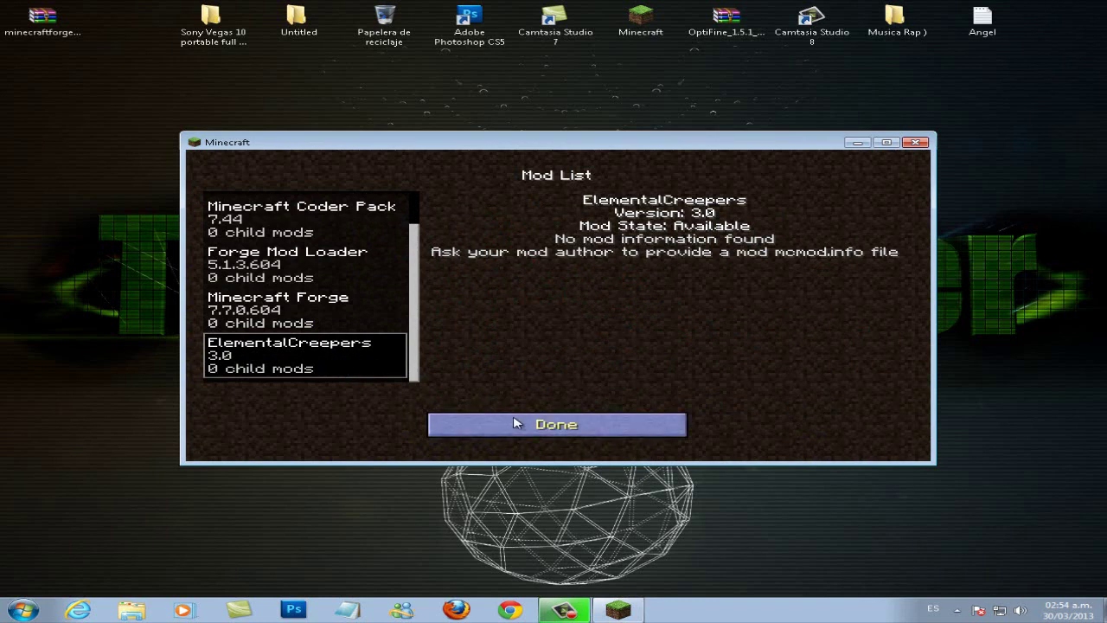
click(543, 426)
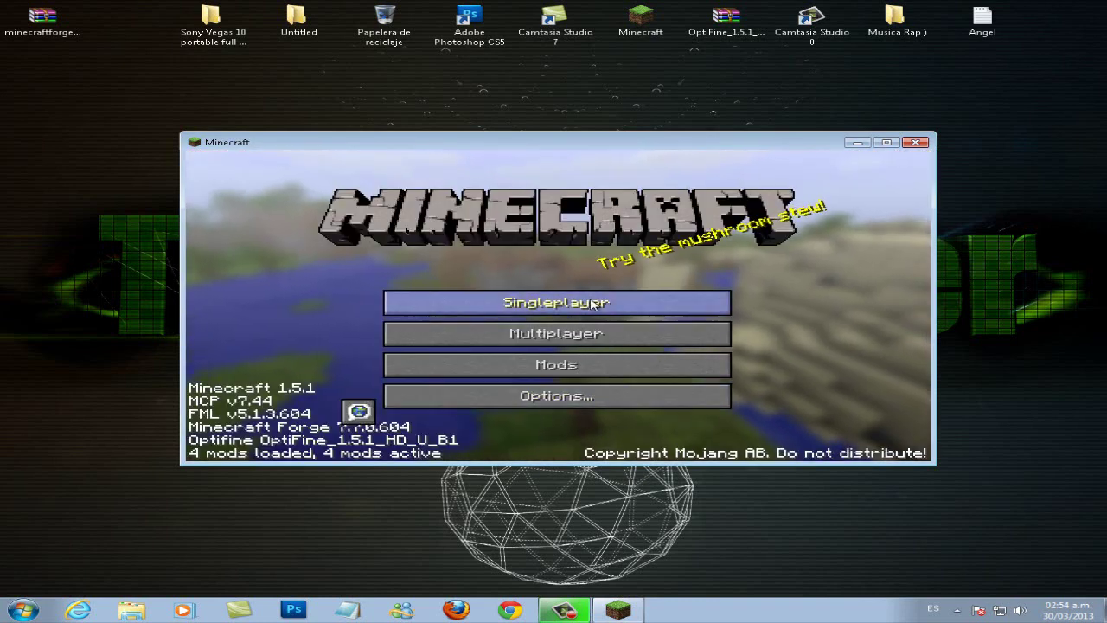
Load the single-player world Mundo de Mods and move the game window slightly higher on the desktop
click(579, 312)
click(495, 289)
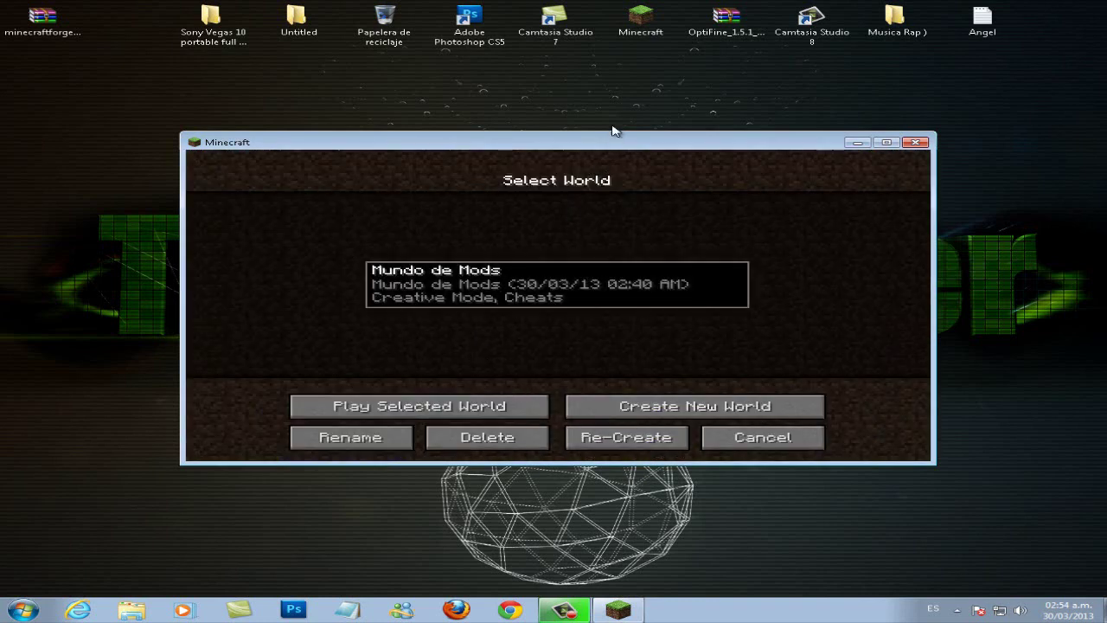
drag(612, 135, 613, 98)
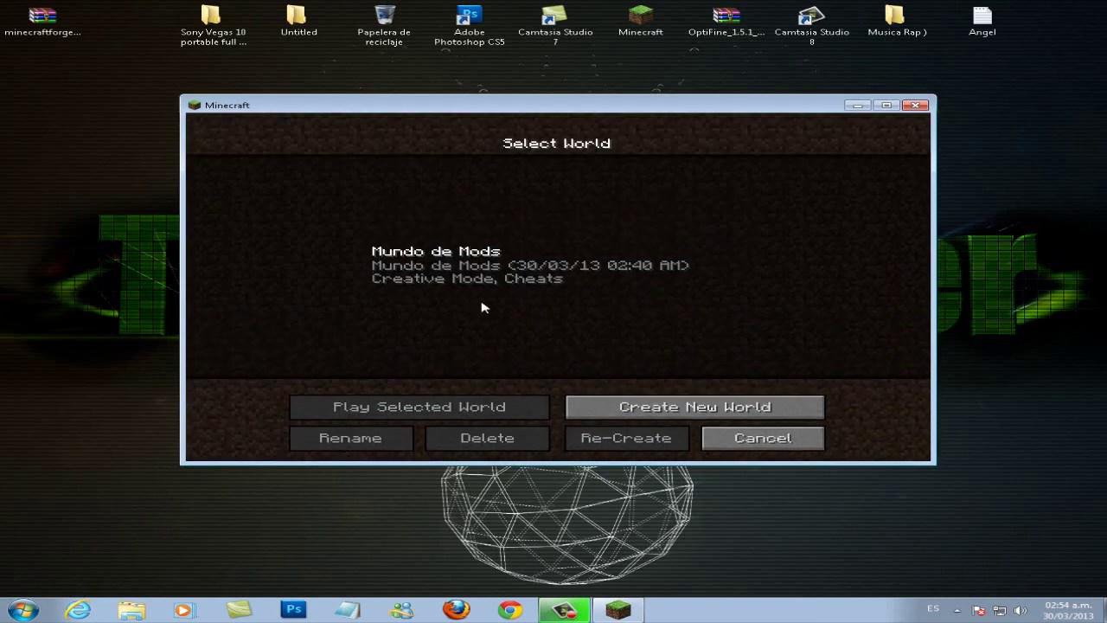
click(484, 287)
click(465, 405)
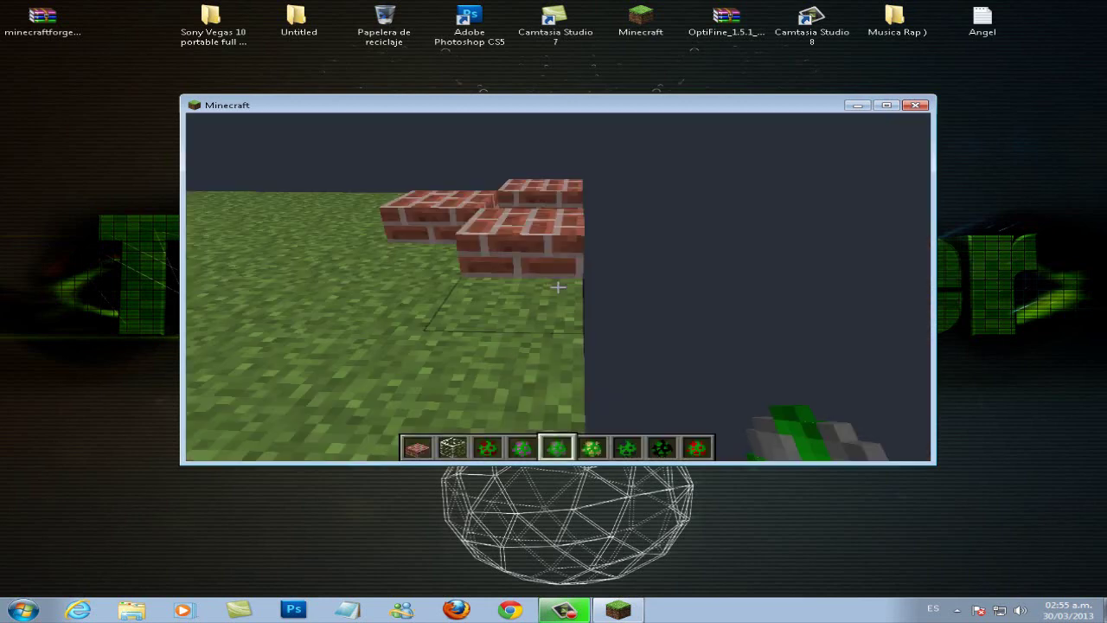
Empty all the hotbar slots in the creative inventory
key(e)
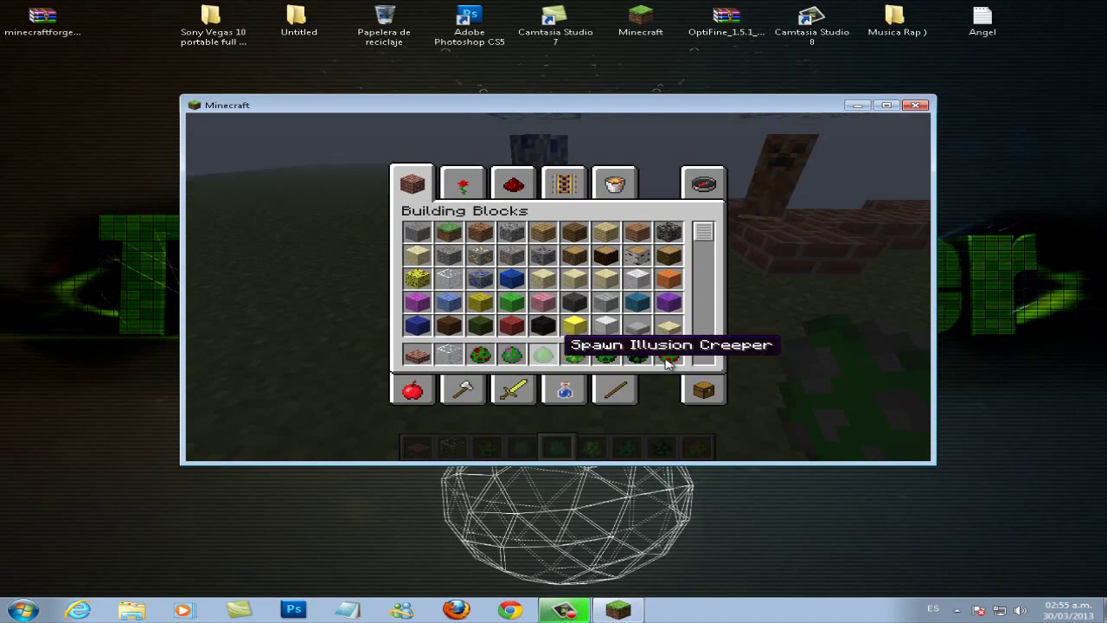
click(495, 363)
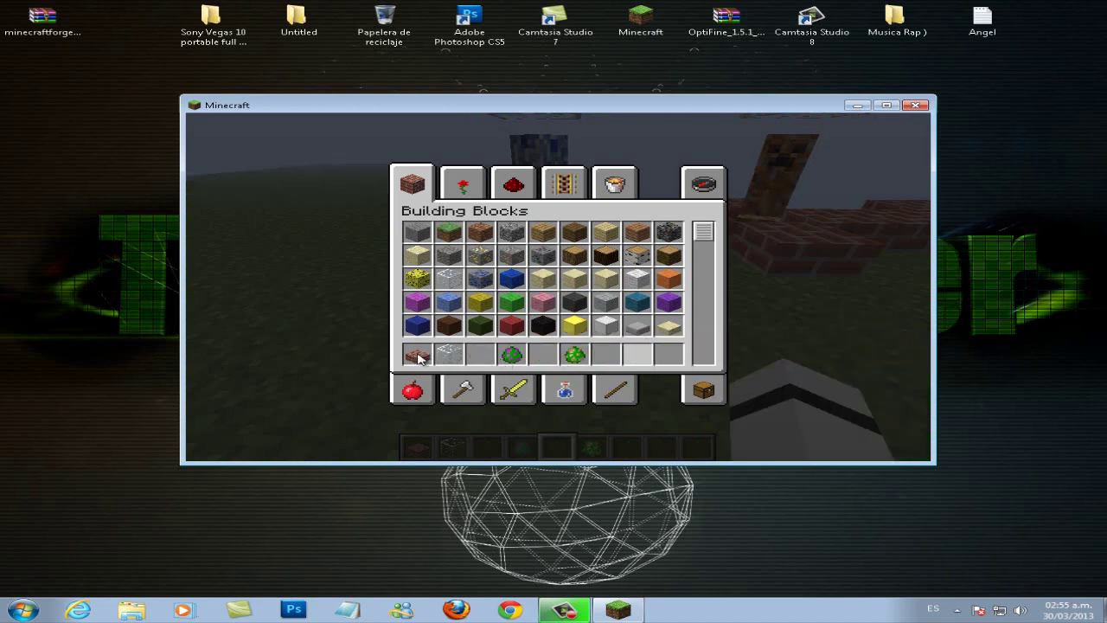
shift+click(578, 362)
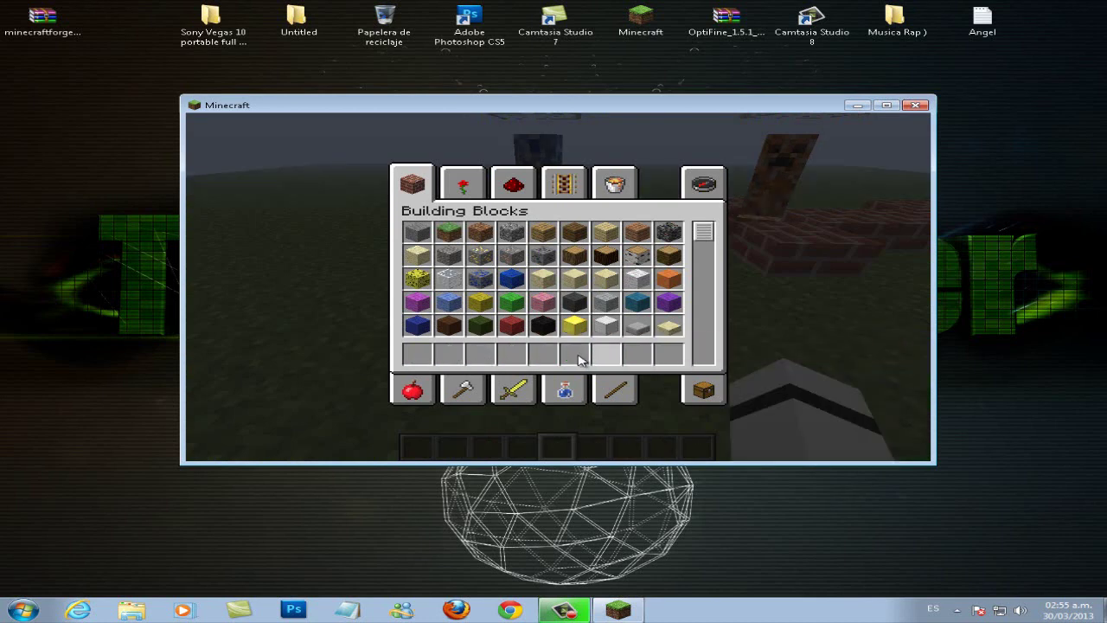
Put a green-and-white creeper spawn egg from the Miscellaneous items into the first hotbar slot
click(615, 183)
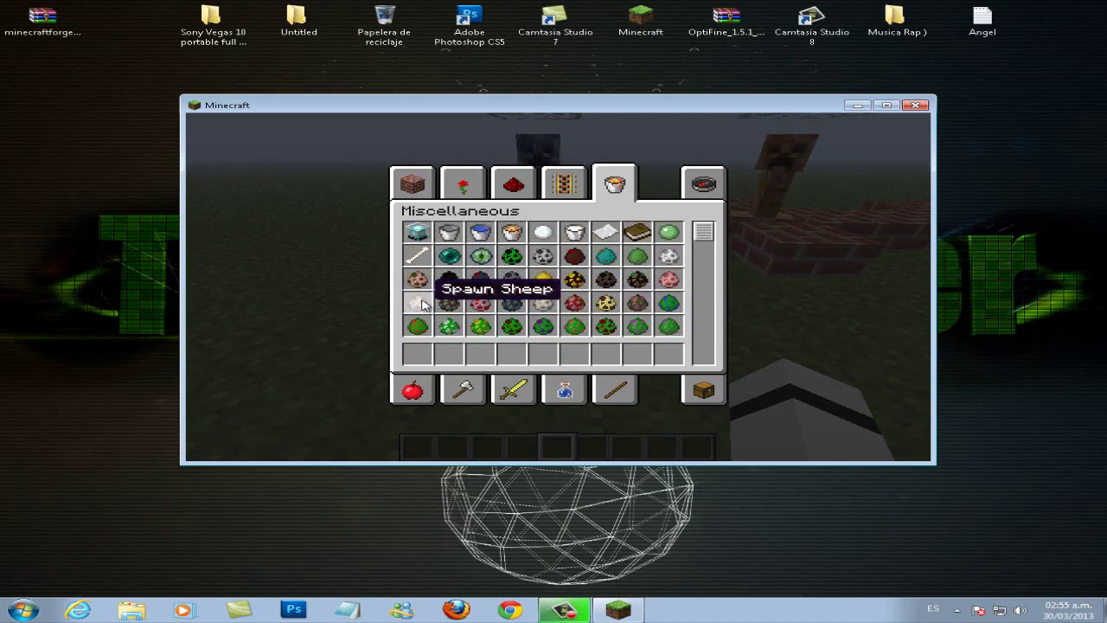
scroll(575, 321, down, 1)
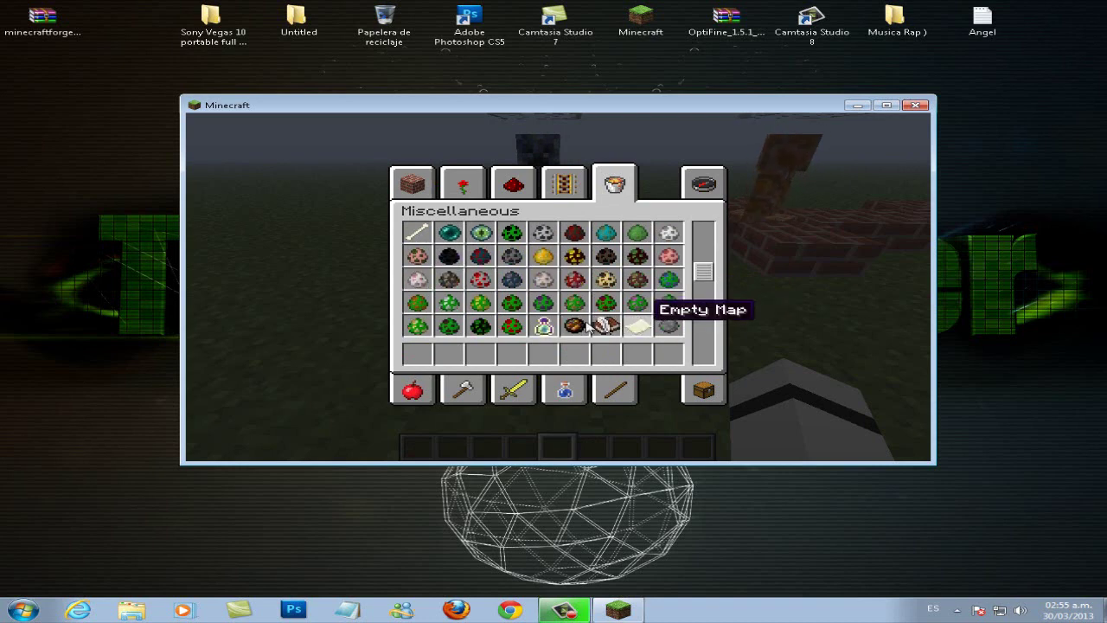
click(449, 302)
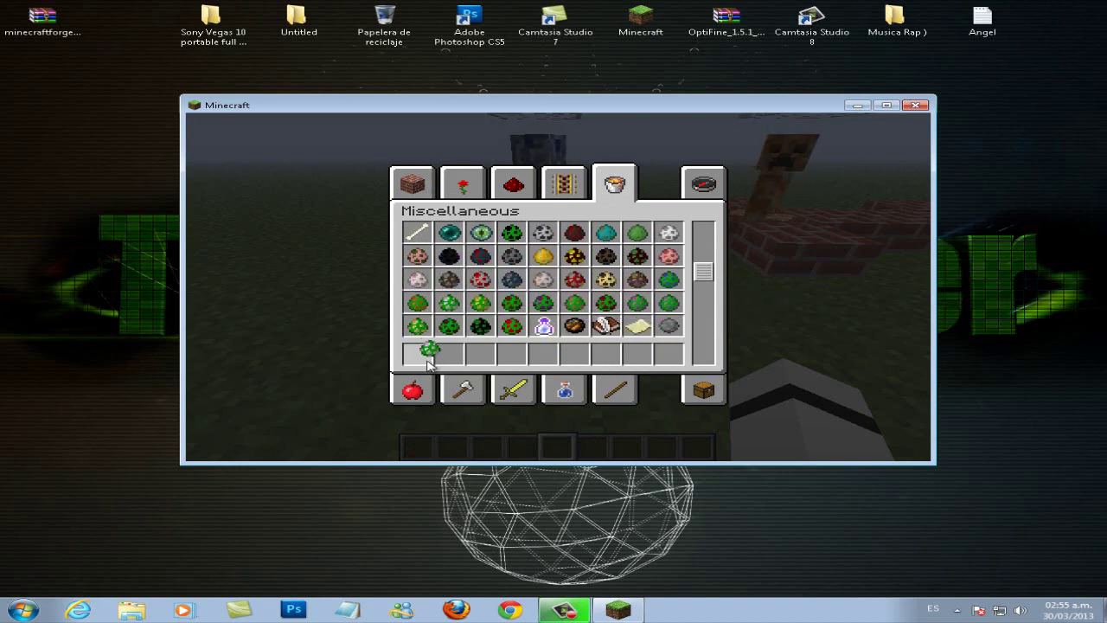
click(417, 355)
Put three more creeper spawn eggs into hotbar slots two to four, with Reverse Creeper in the fourth, and close the inventory
click(543, 255)
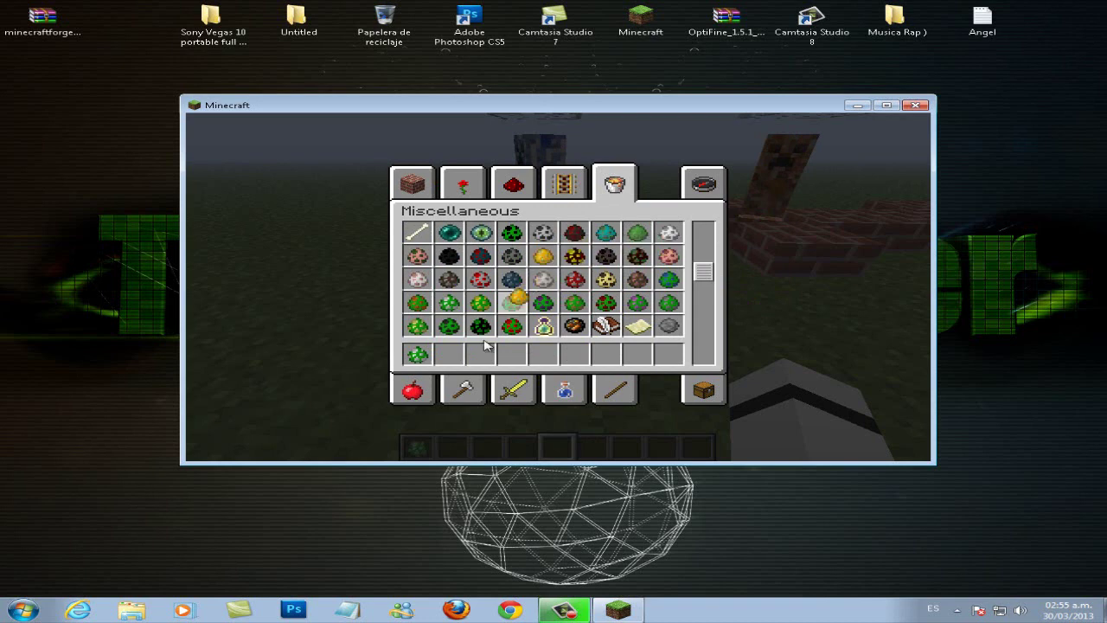
click(542, 253)
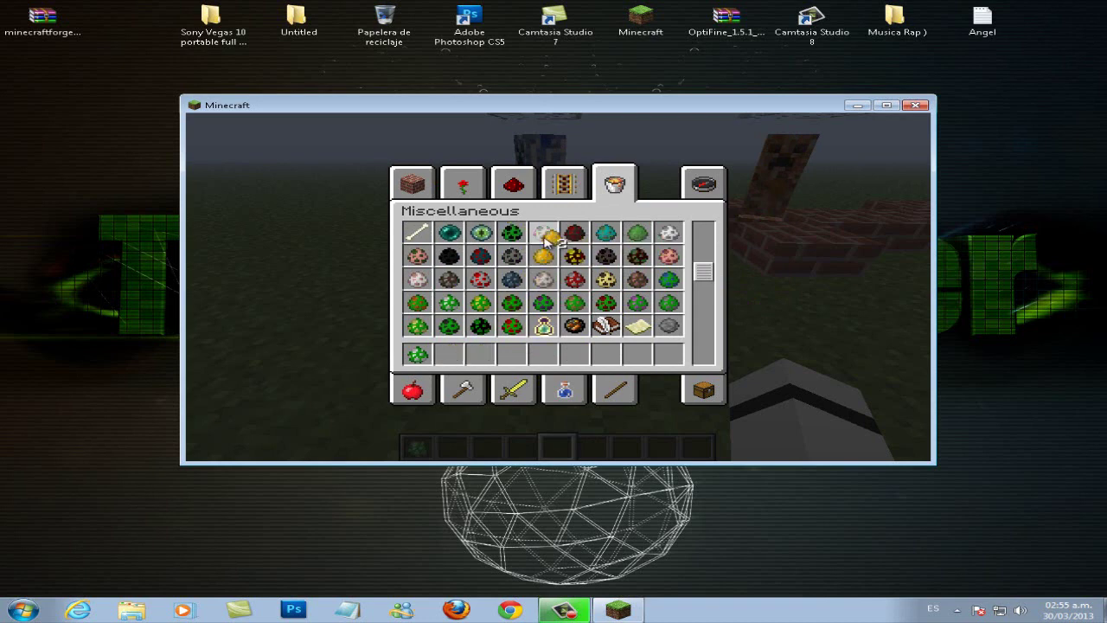
click(511, 326)
click(511, 325)
click(450, 355)
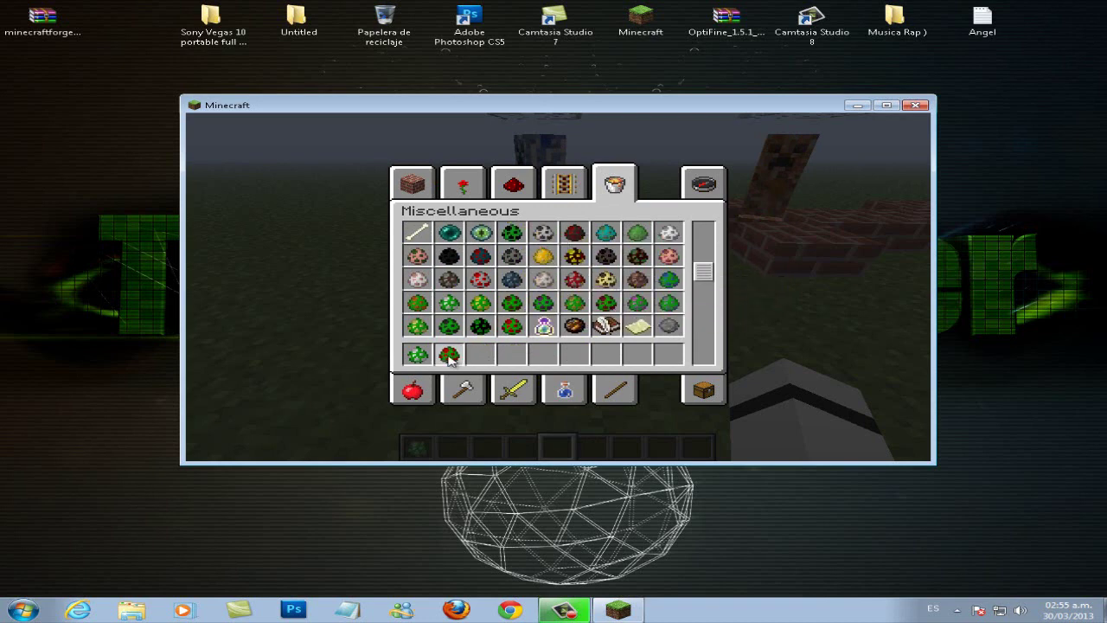
click(482, 350)
click(485, 325)
click(511, 353)
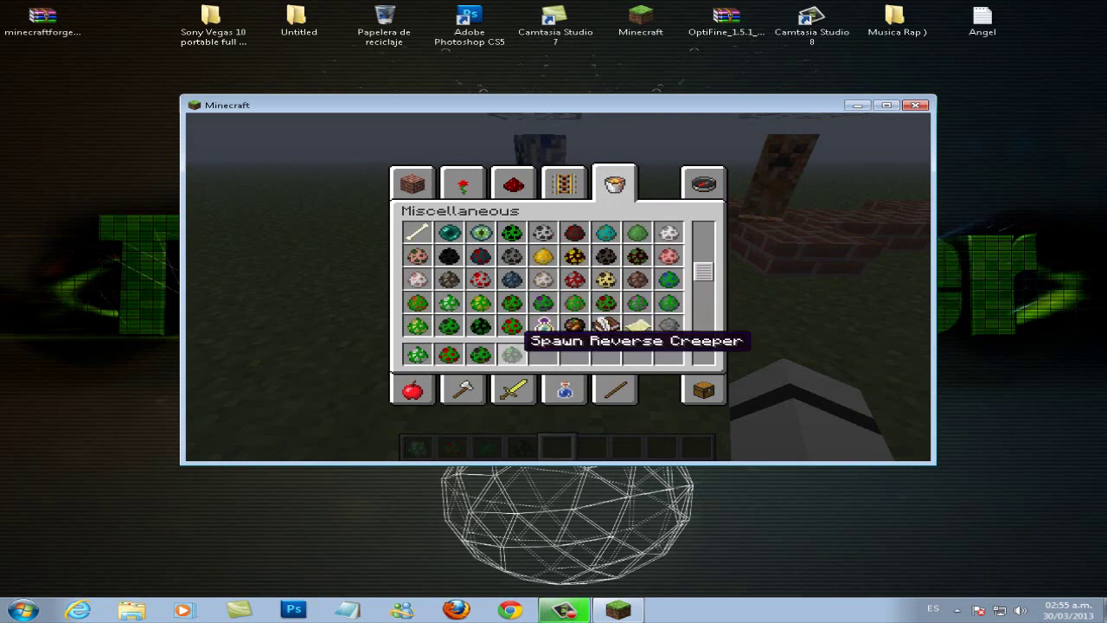
key(e)
Walk up to the blue creeper at the end of the brick display row, hit it and back away
key(w)
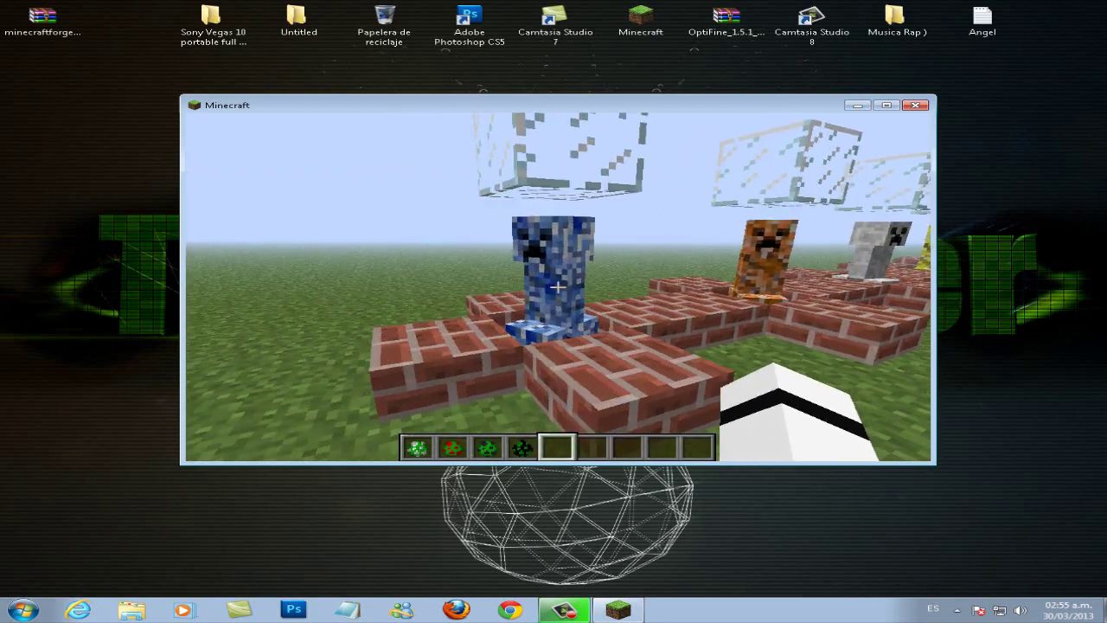
key(w)
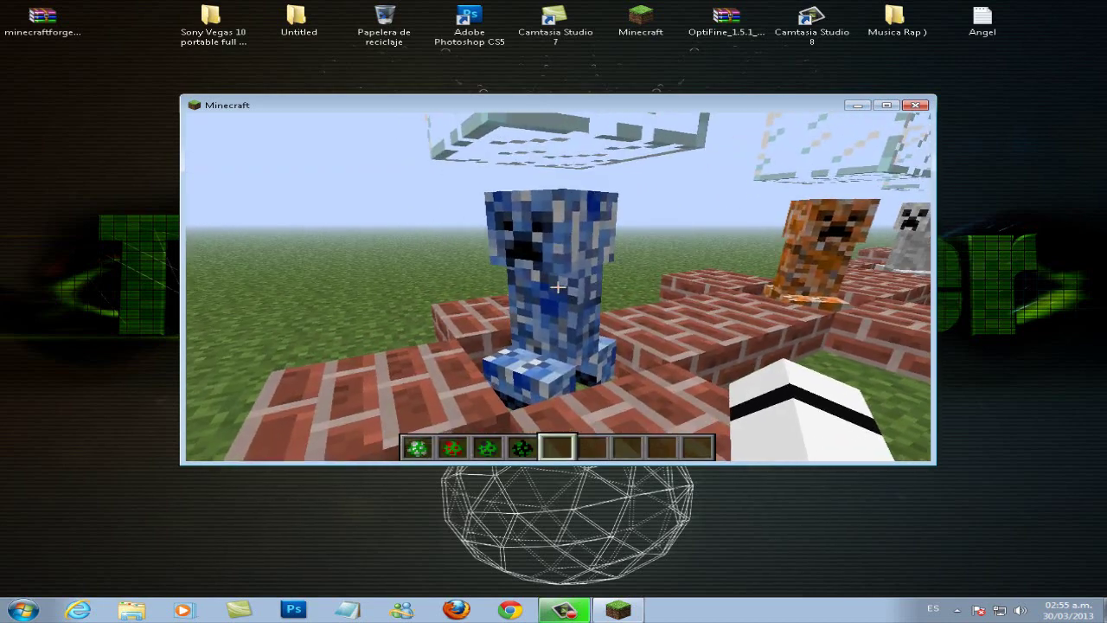
click(558, 287)
key(s)
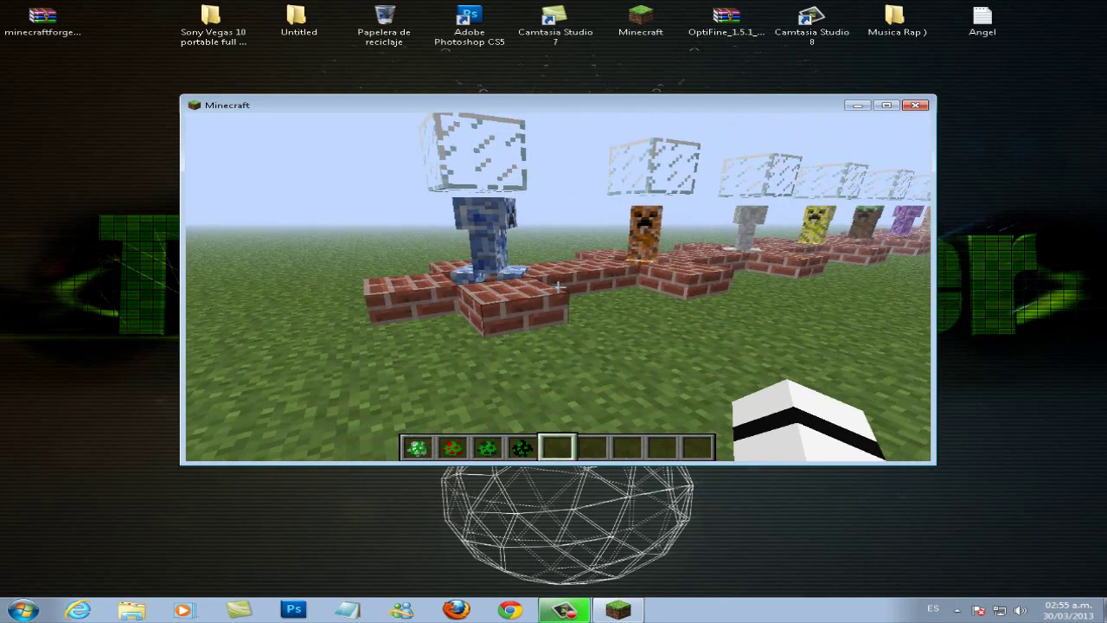